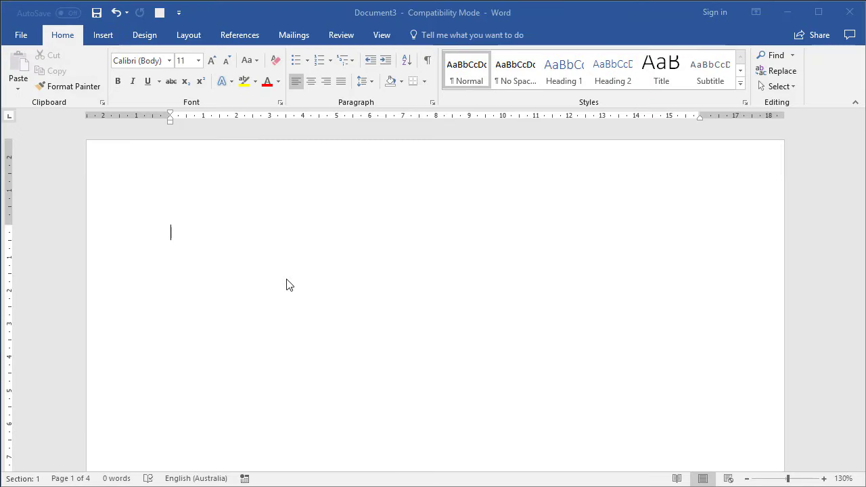
Enter the word "Hello" at the start of the blank document.
click(243, 246)
text(H)
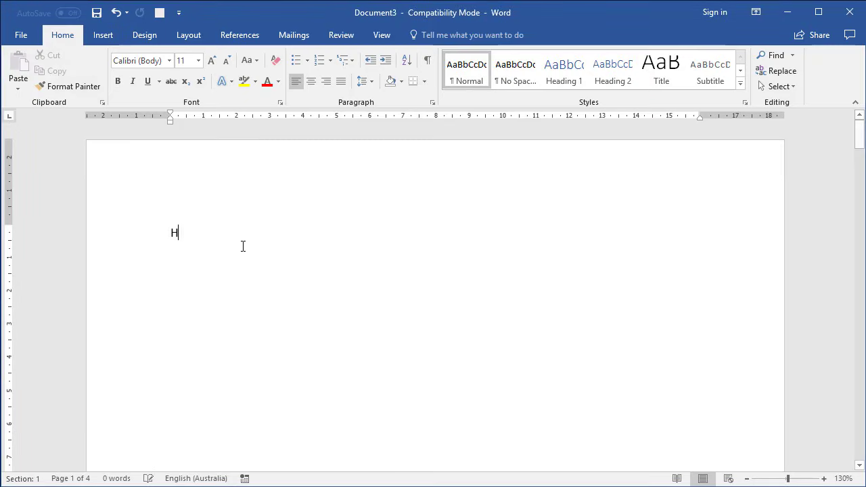
text(ello)
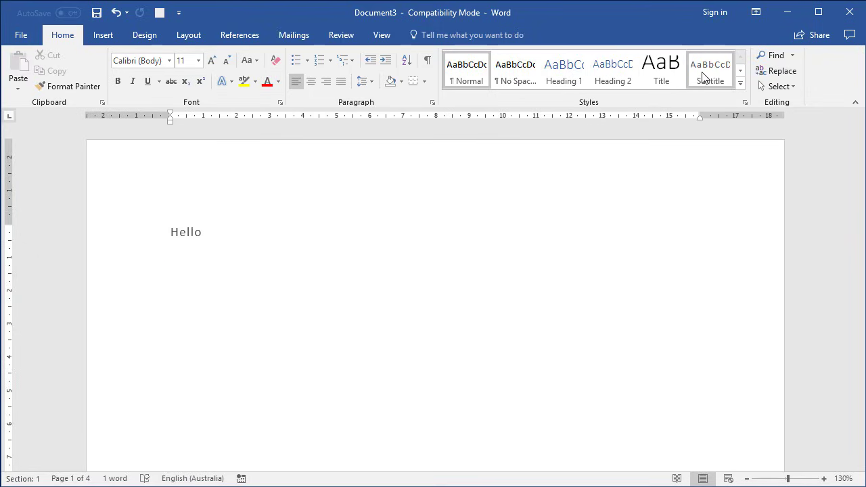
Try the Heading 1, Heading 2 and Heading 3 styles on Hello and return it to Normal.
click(742, 86)
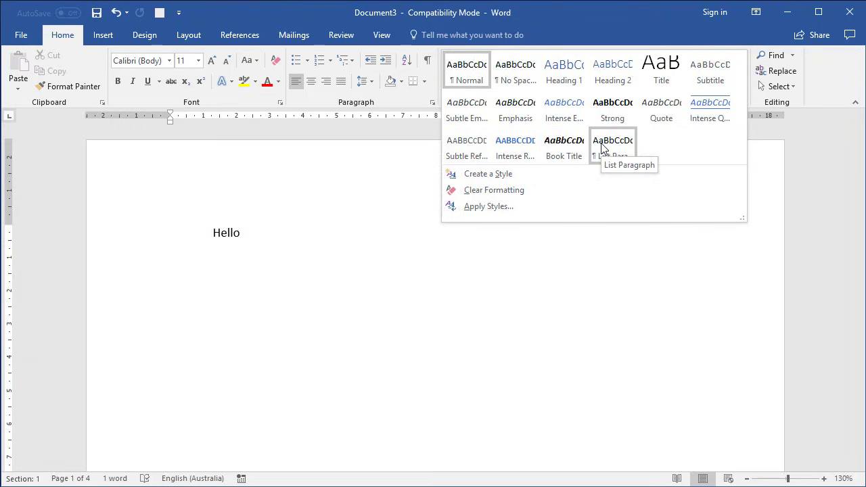
click(567, 77)
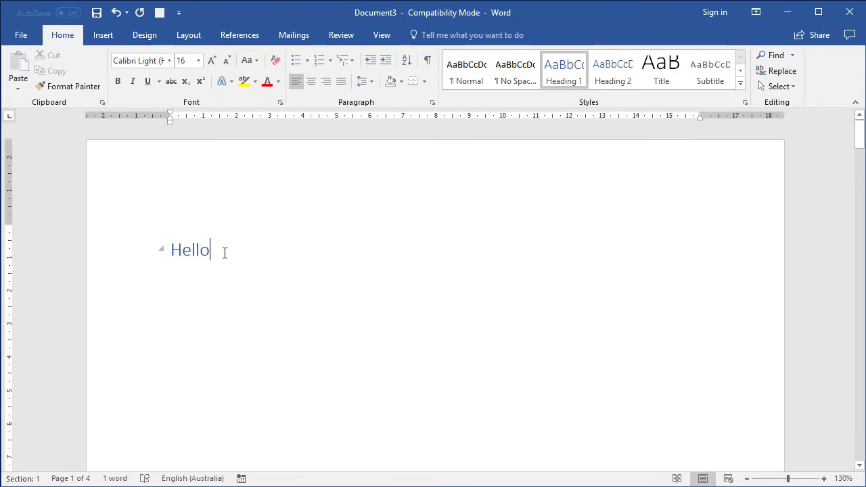
click(607, 78)
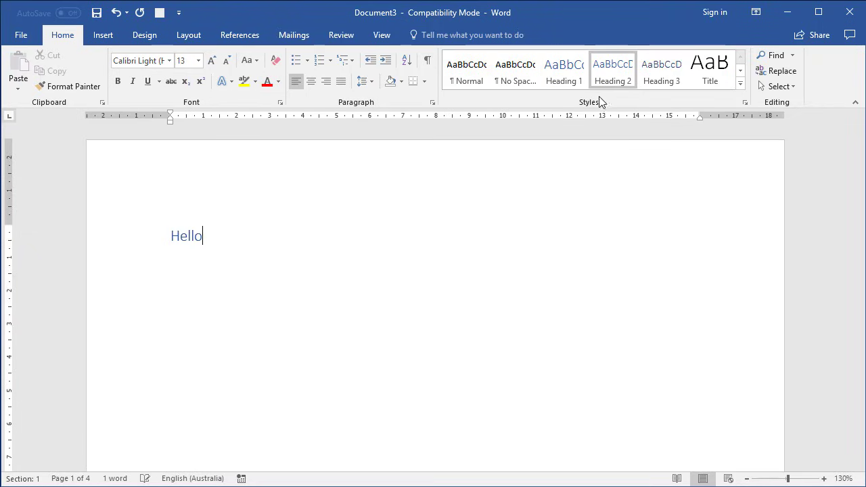
click(666, 79)
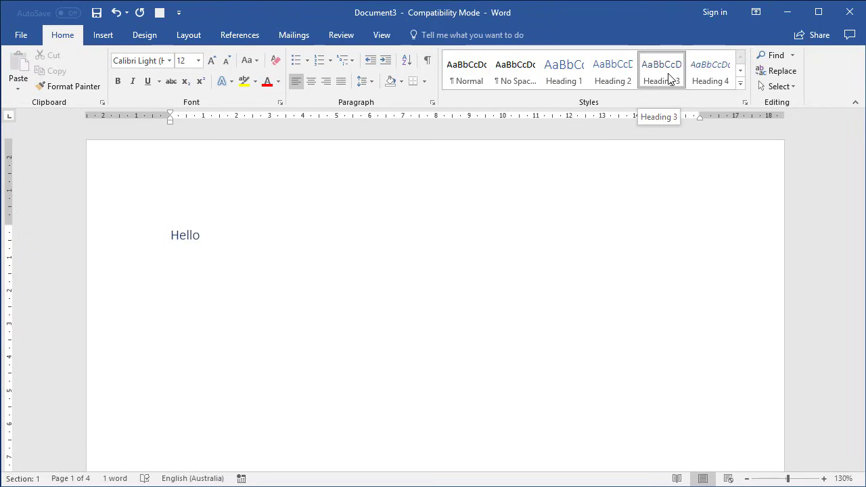
click(467, 76)
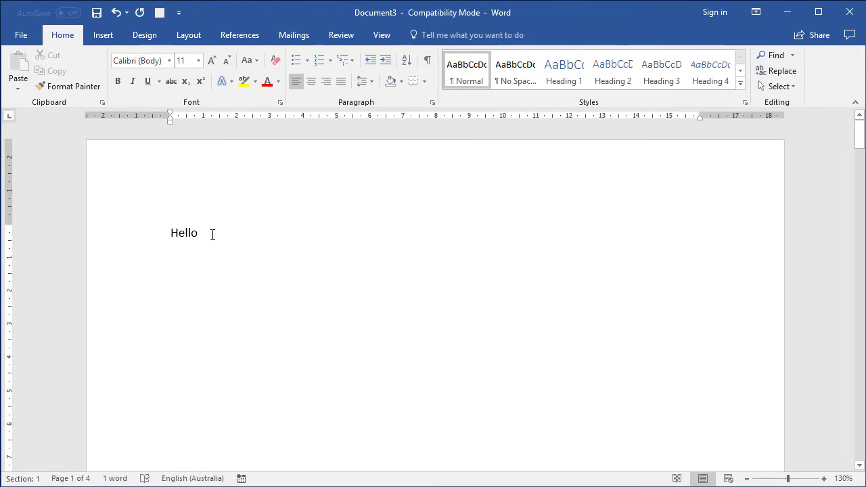
Format the word Hello in the Agent Orange font at 18 pt with a light blue font colour.
drag(206, 234, 160, 232)
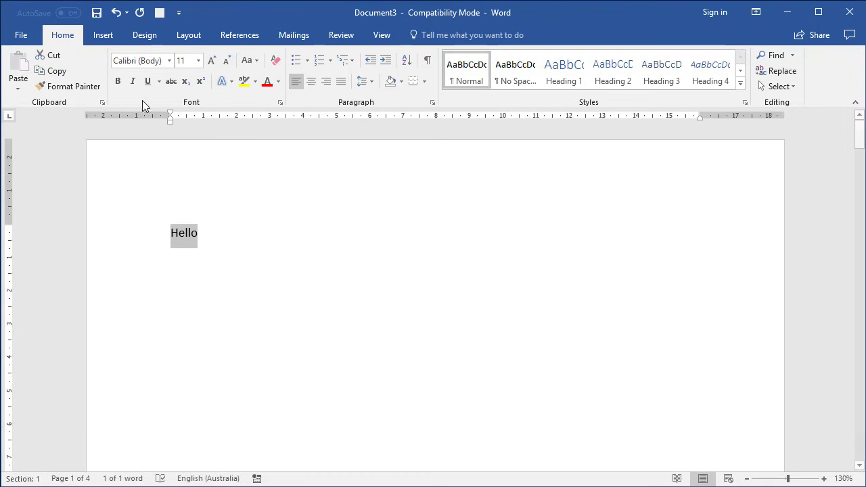
click(170, 61)
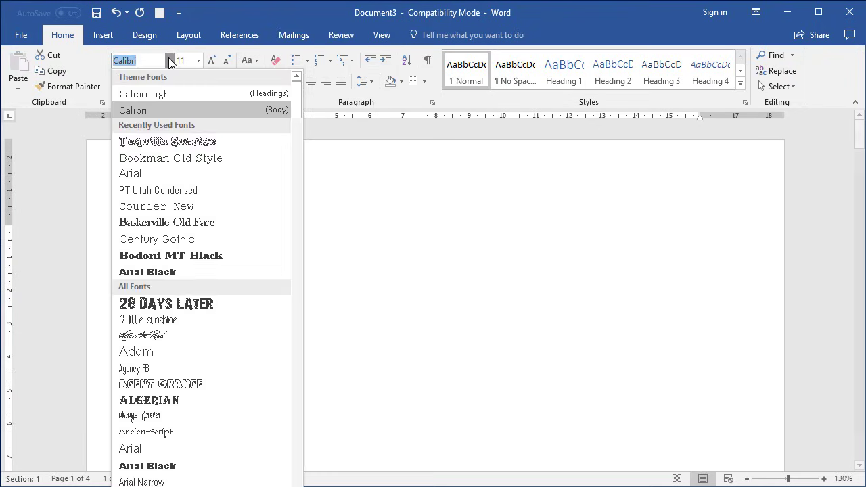
click(171, 385)
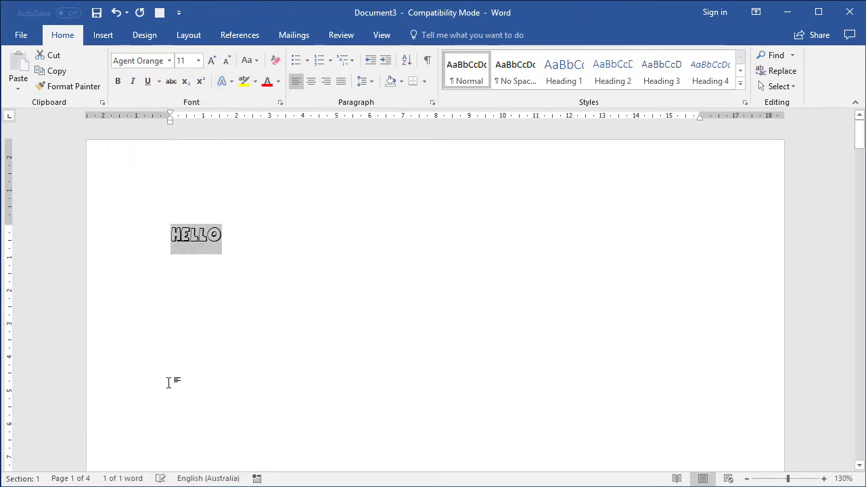
click(214, 60)
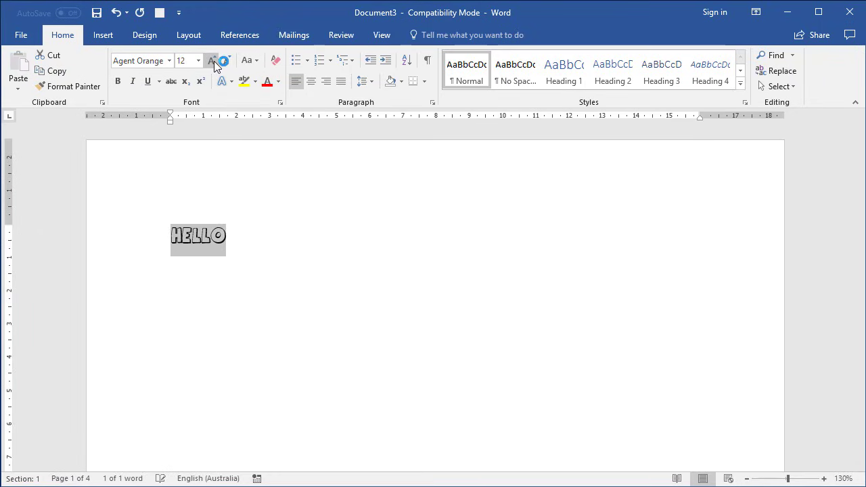
click(214, 60)
click(213, 60)
click(214, 60)
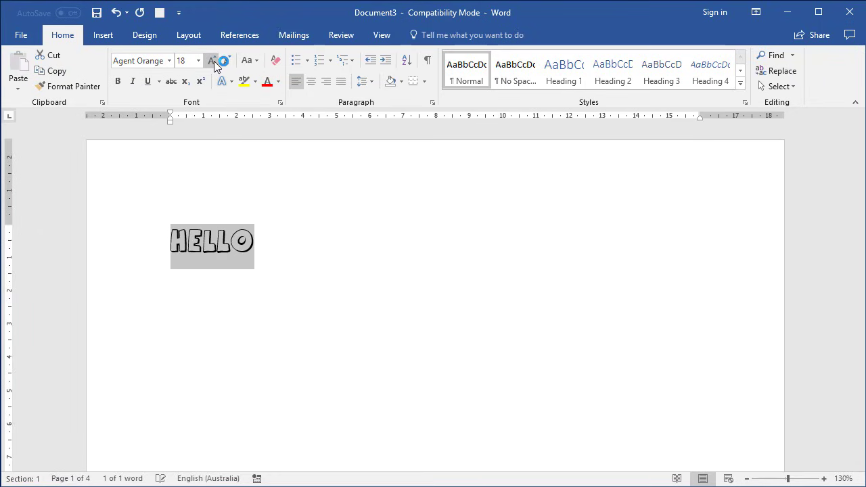
click(278, 82)
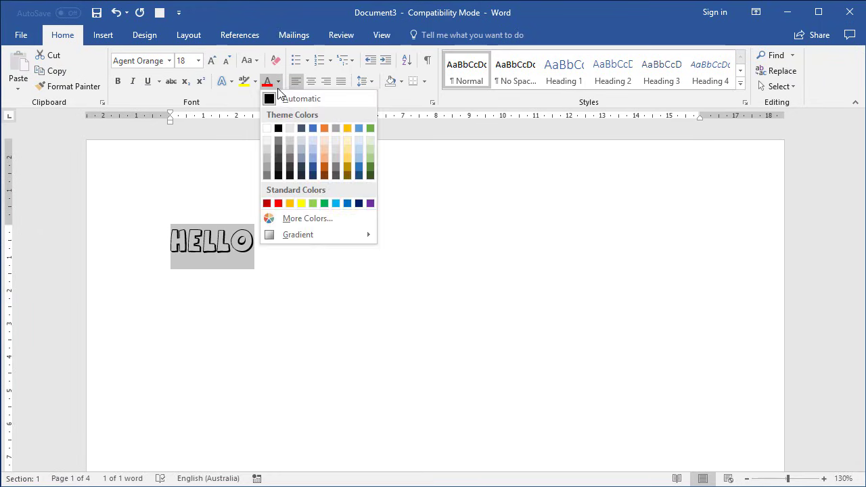
click(334, 204)
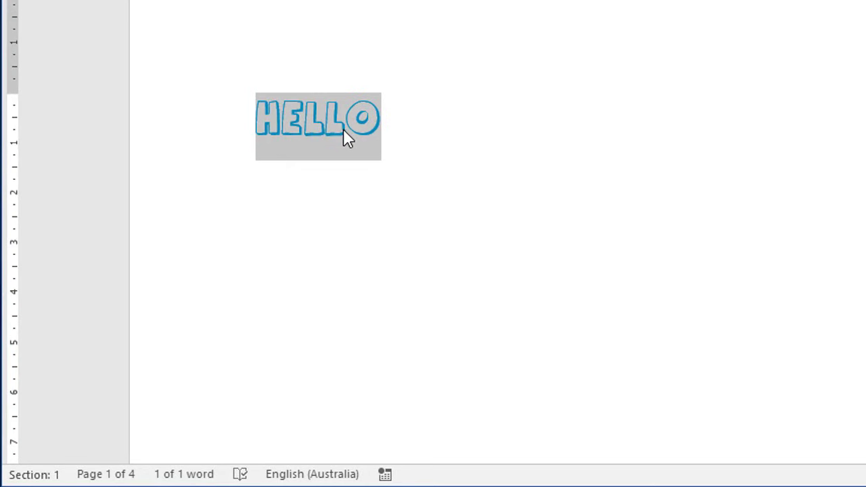
right_click(325, 128)
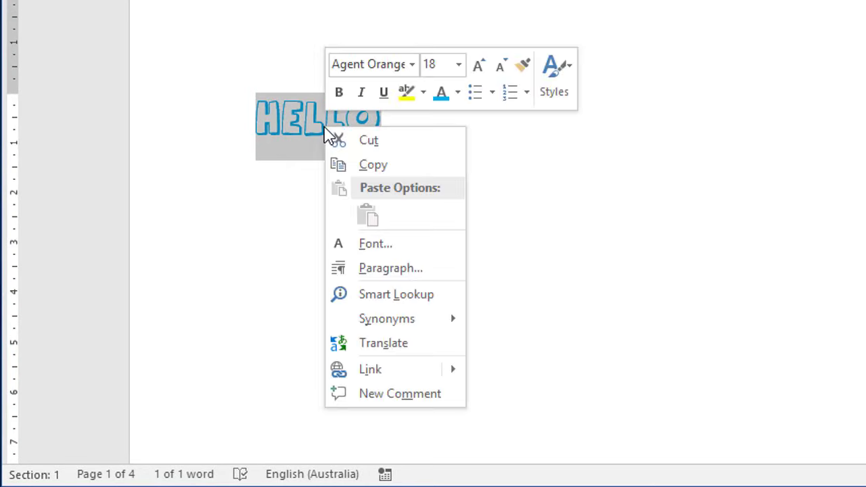
click(554, 80)
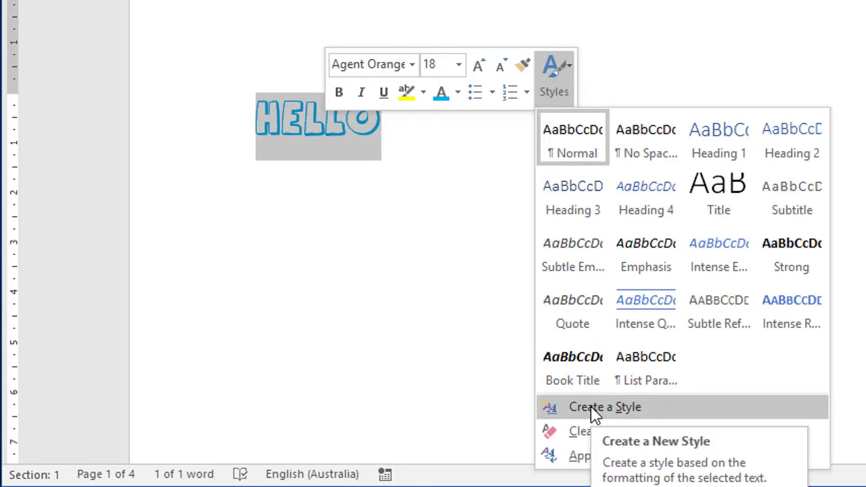
key(Escape)
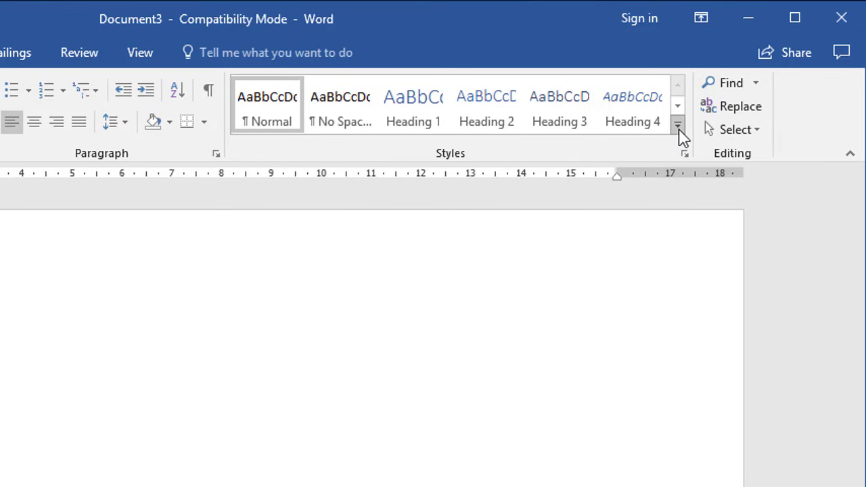
Create a new style from the formatting of Hello and name it "My new style".
click(678, 128)
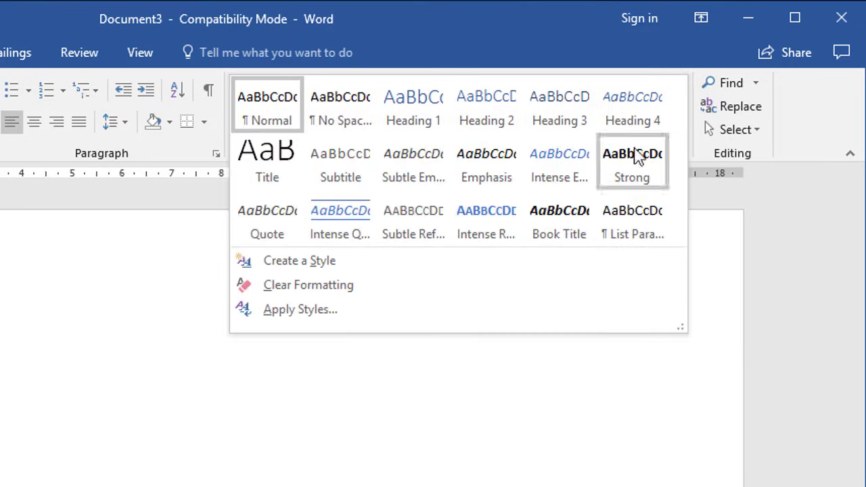
click(317, 264)
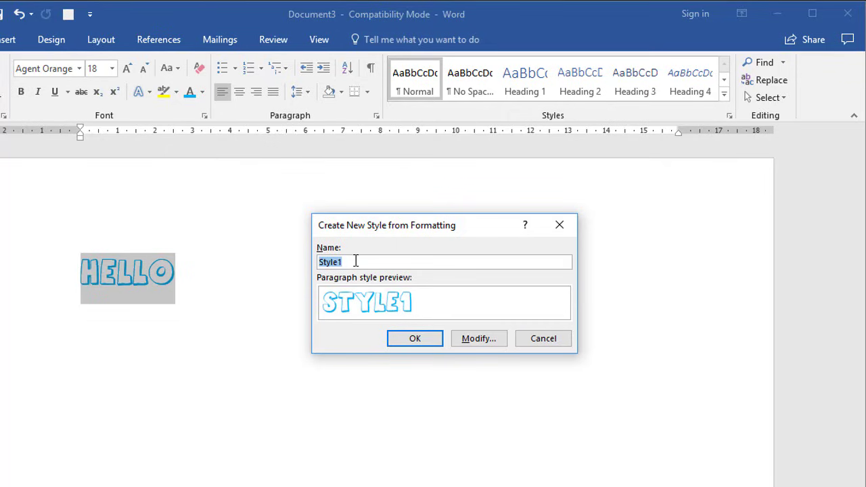
key(BackSpace)
text(My new s)
click(420, 339)
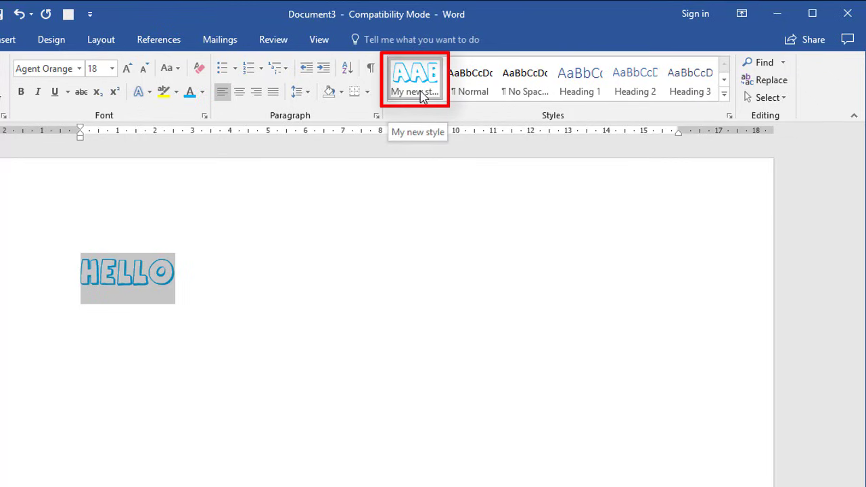
Add the paragraphs "More text" and "And more text" below Hello in the Normal style.
key(Right)
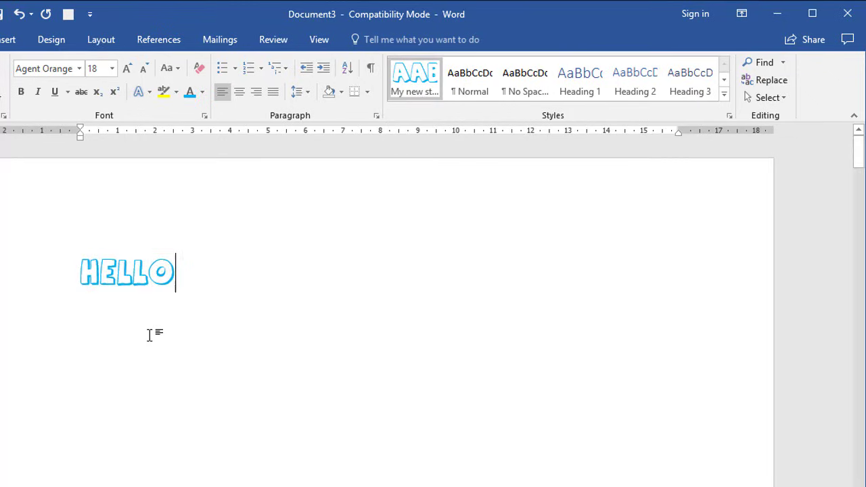
key(Return)
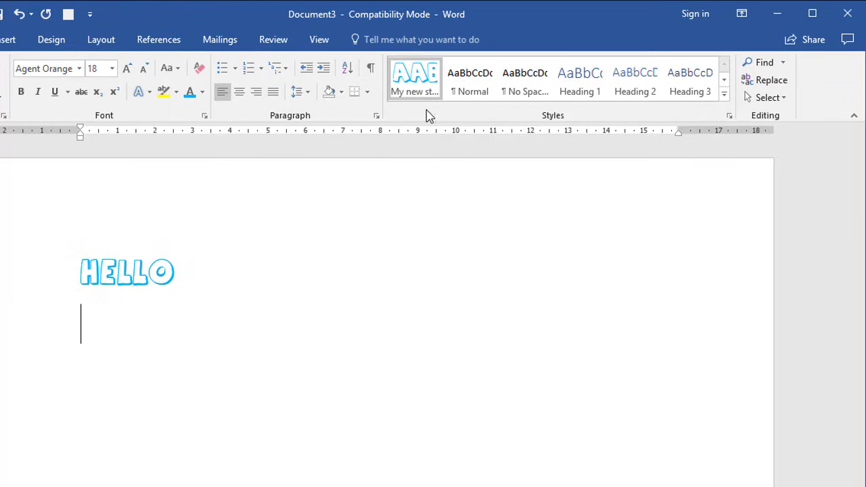
click(480, 91)
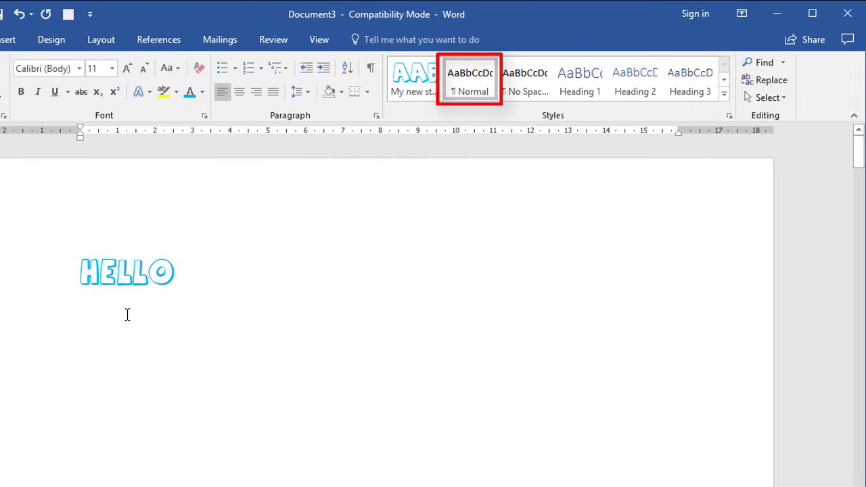
text(More text)
key(Return)
text(And )
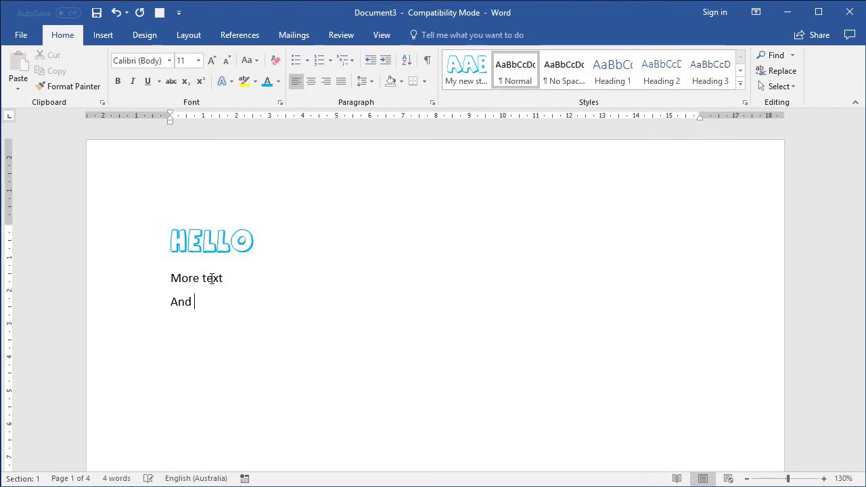
text(more text)
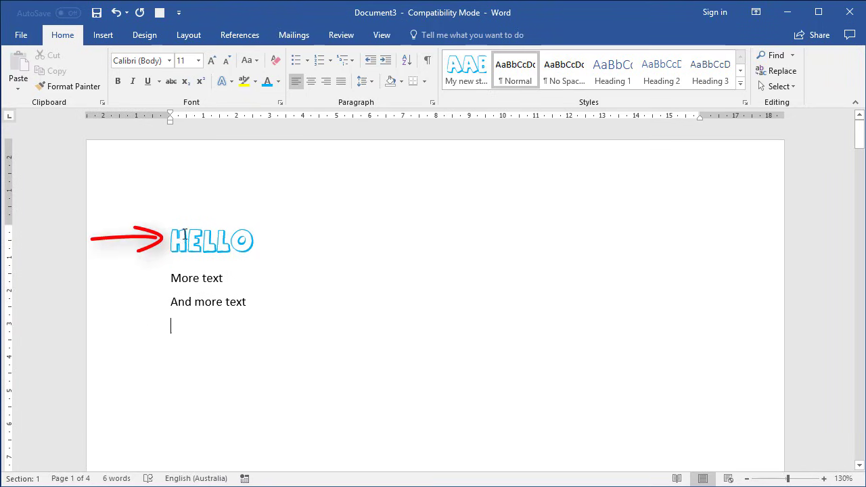
Apply My new style to the "And more text" paragraph.
click(174, 303)
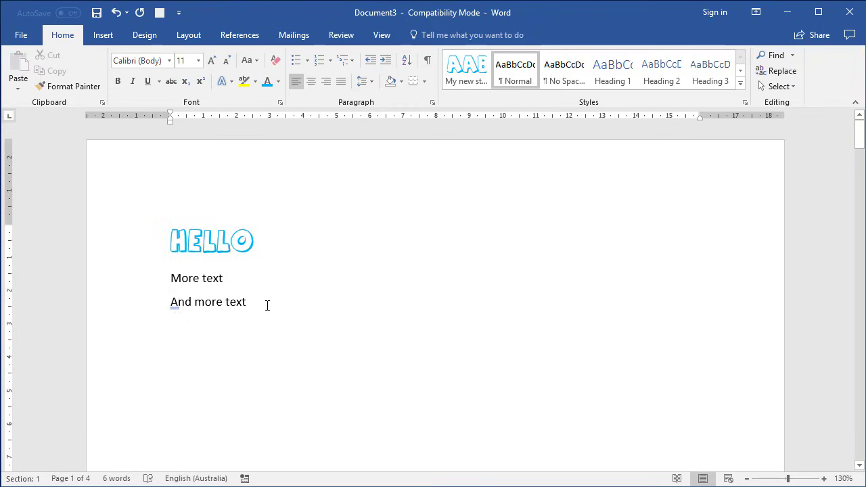
click(465, 73)
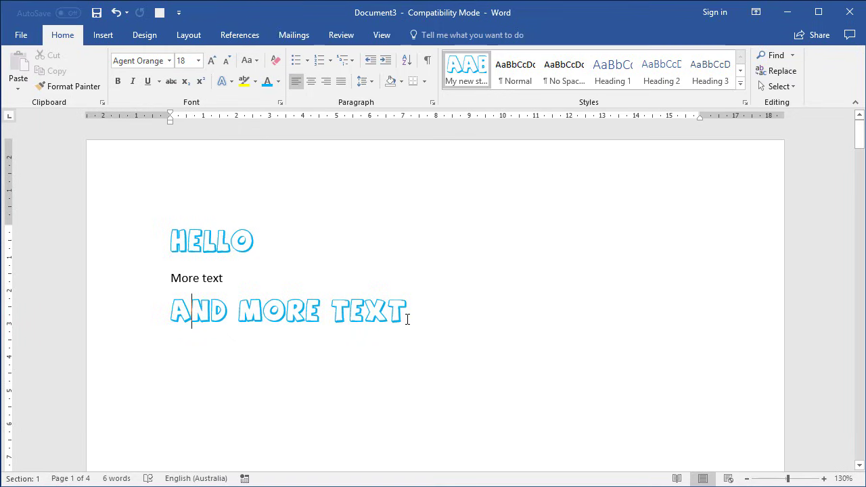
Modify My new style so that its font colour is orange (Accent 2).
right_click(465, 73)
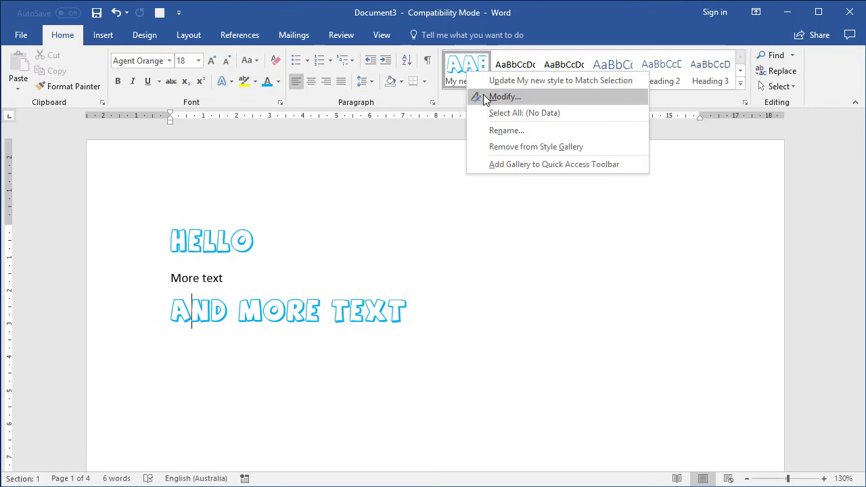
click(504, 96)
drag(495, 203, 413, 69)
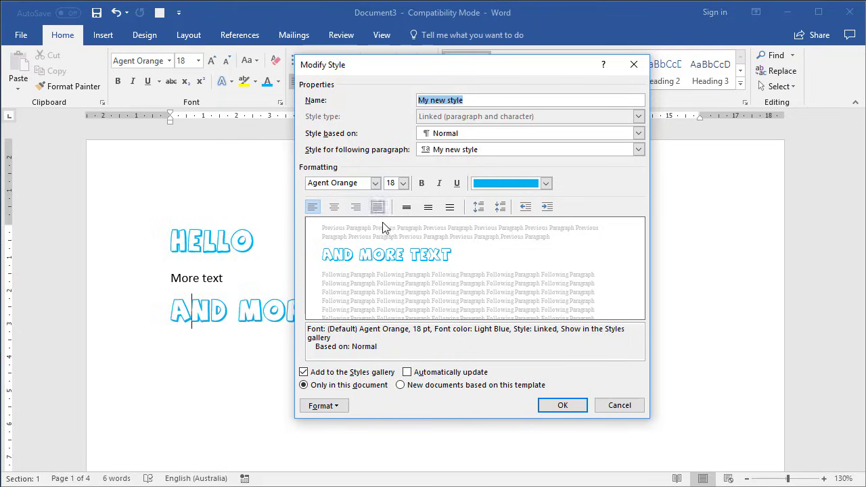
click(546, 183)
click(536, 227)
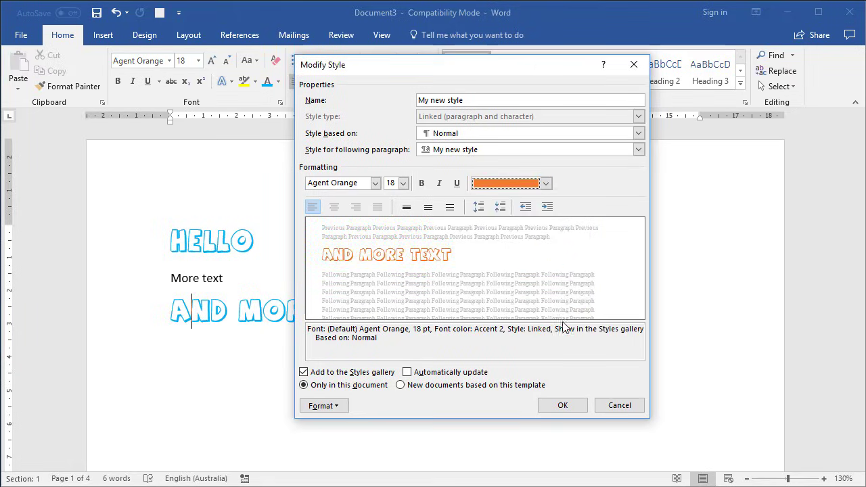
click(573, 406)
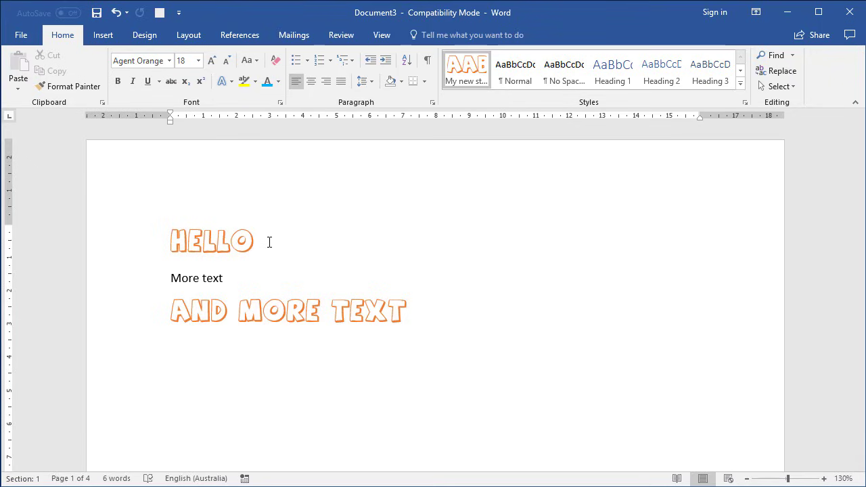
Open the Modify Style settings of My new style and examine which styles it can be based on.
right_click(471, 74)
click(498, 96)
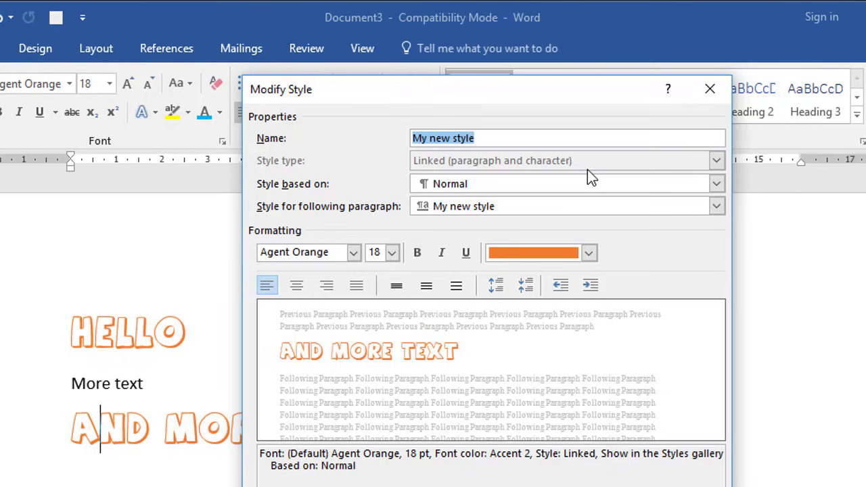
click(482, 184)
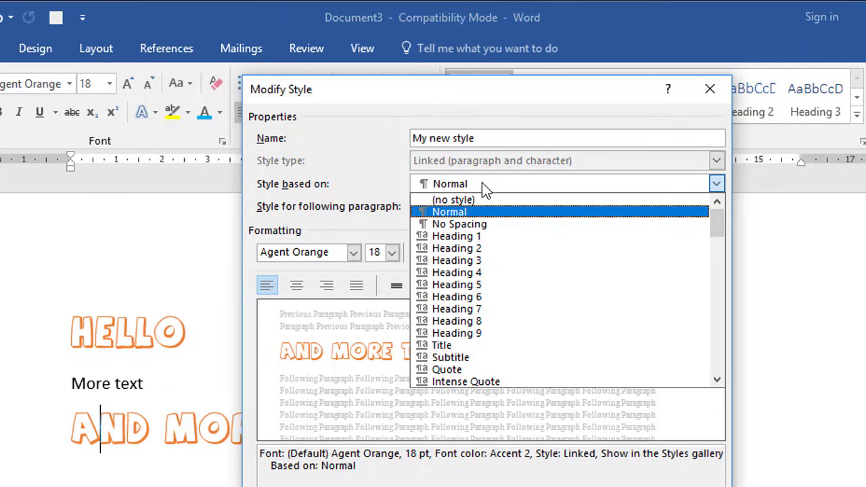
click(482, 182)
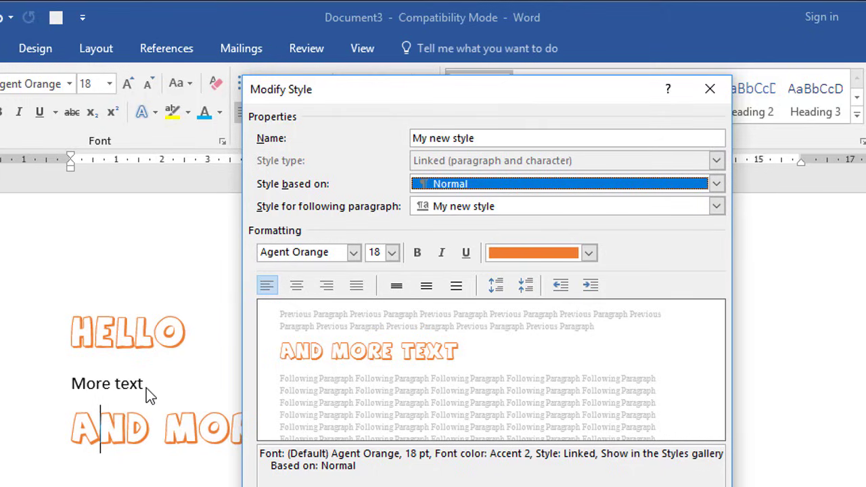
key(shift+Tab)
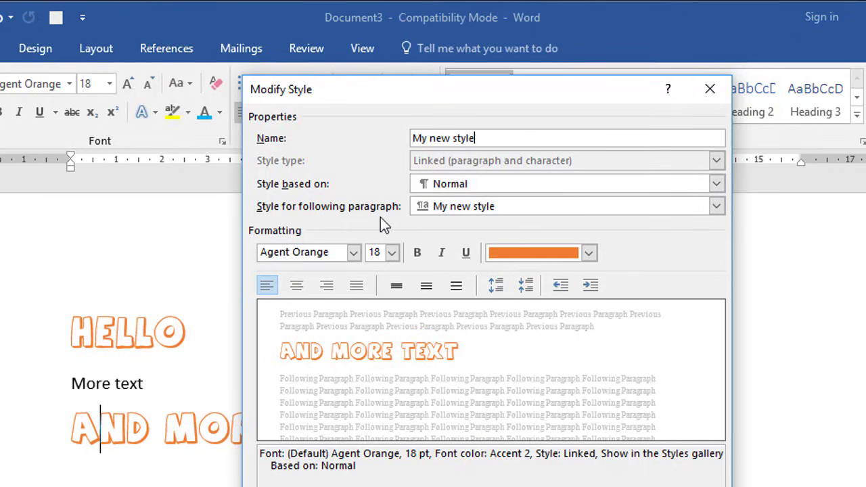
Set the style for the paragraph following My new style to Normal, keeping the Modify Style settings open.
click(513, 206)
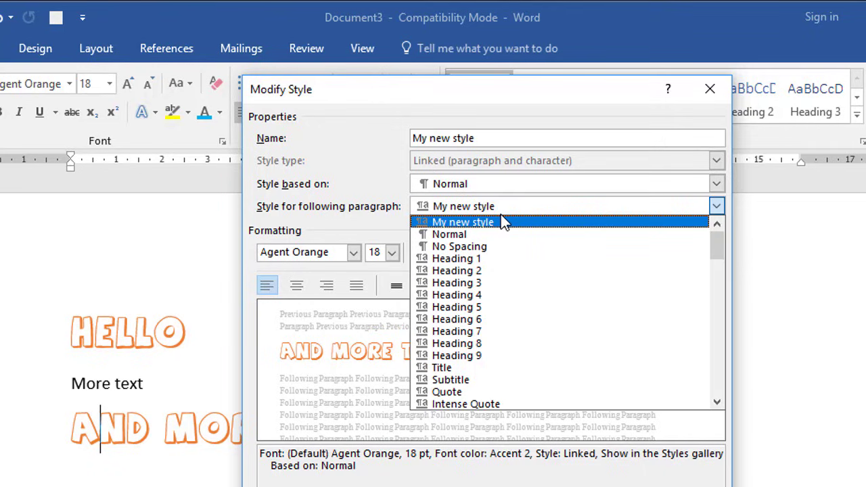
click(467, 234)
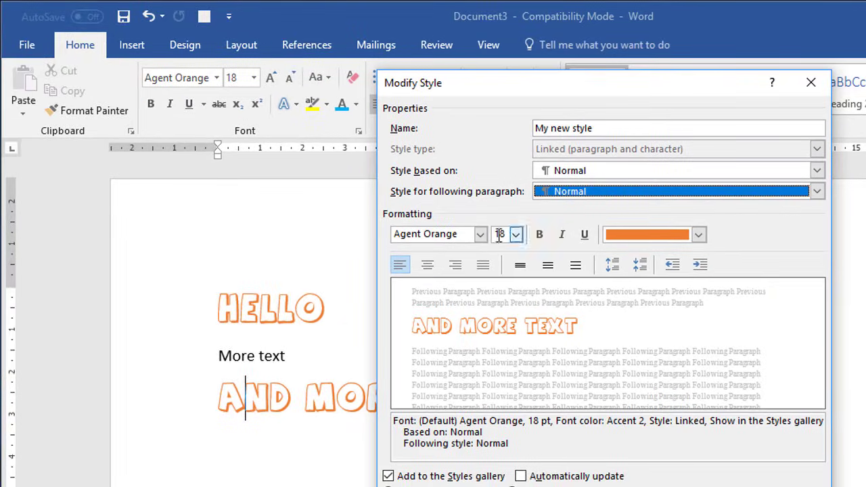
drag(579, 75, 569, 159)
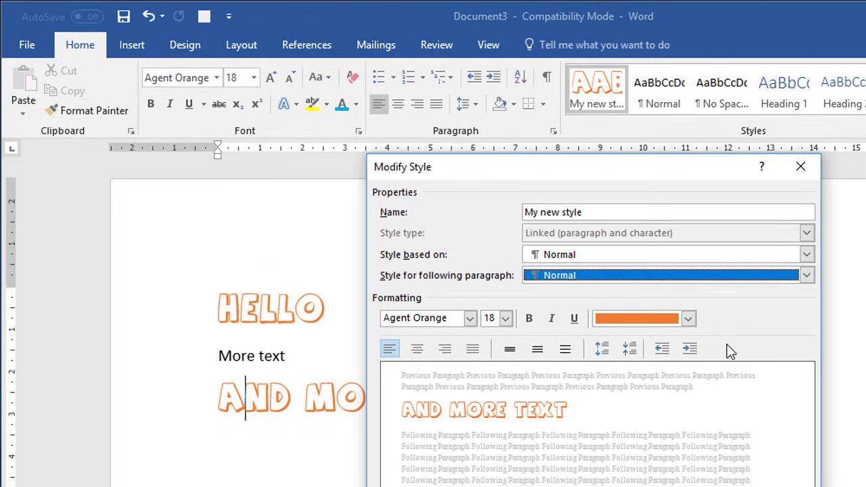
drag(685, 173, 686, 73)
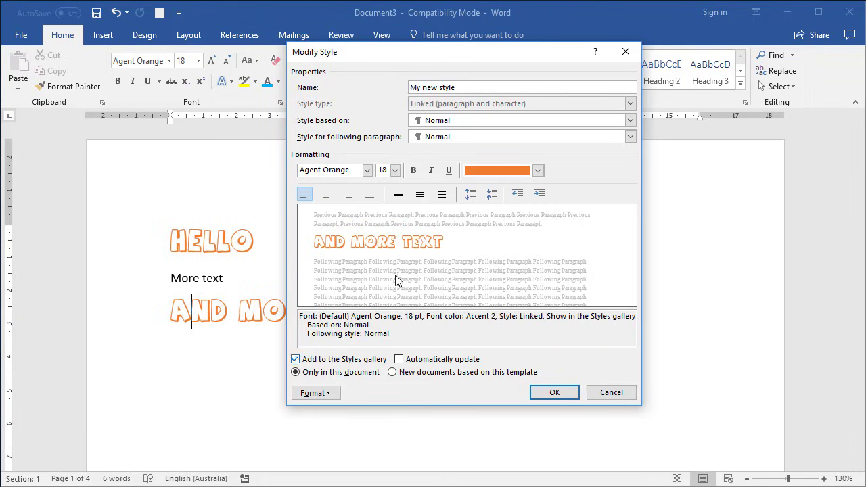
drag(482, 58, 538, 17)
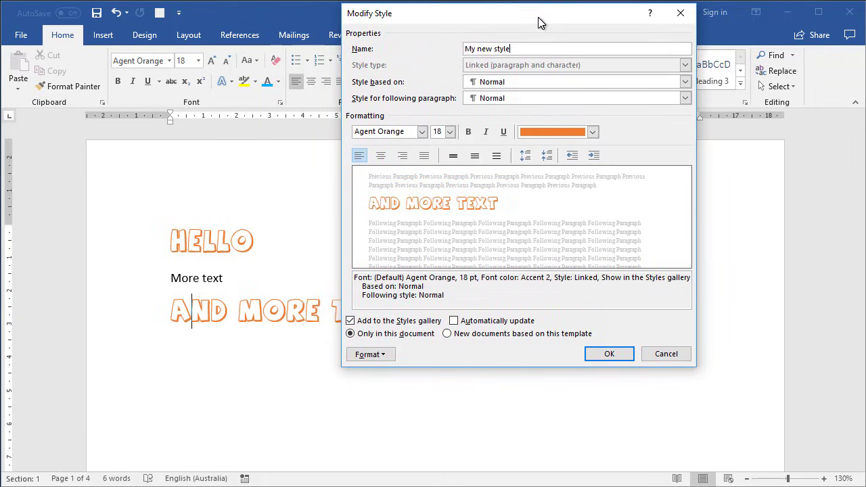
Examine the basic and advanced font settings of My new style, including character spacing, and leave them without changes.
click(377, 358)
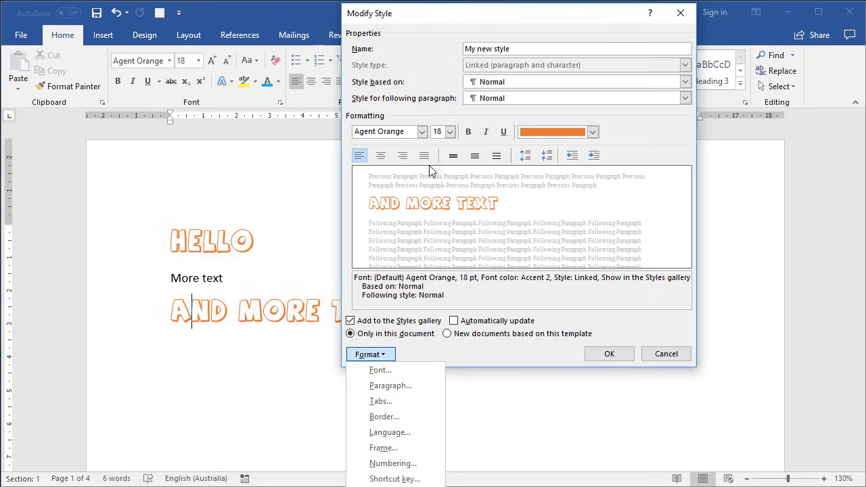
click(380, 372)
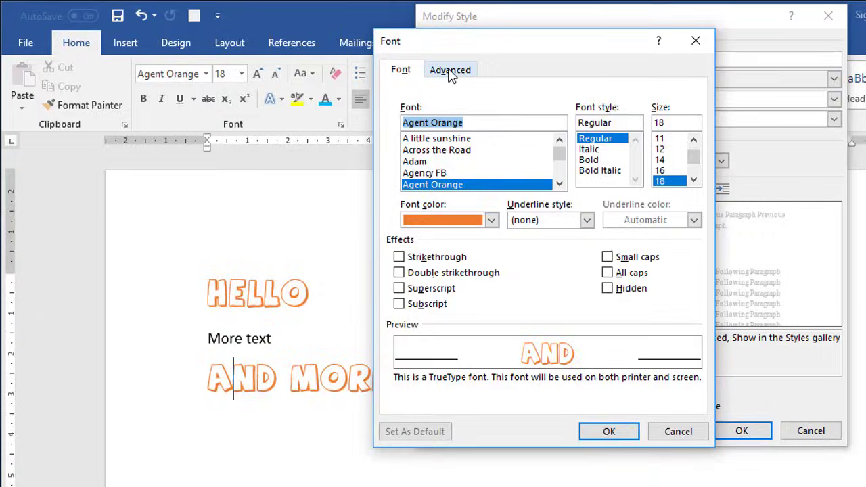
click(451, 73)
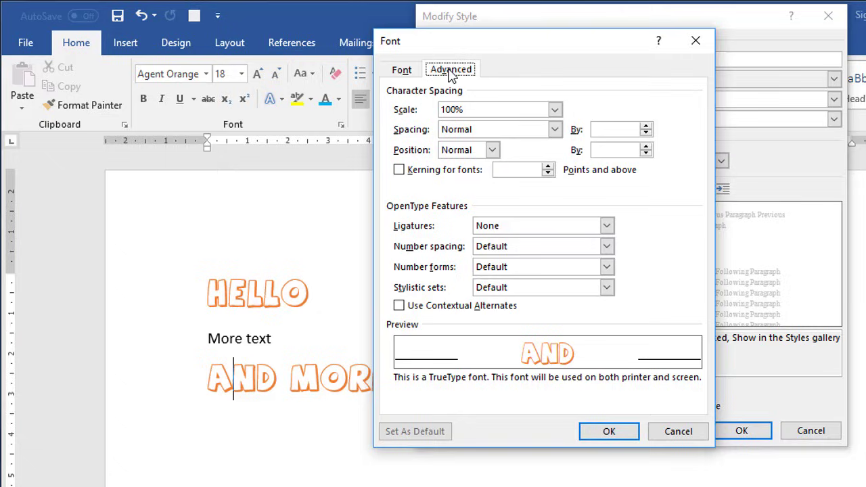
click(486, 109)
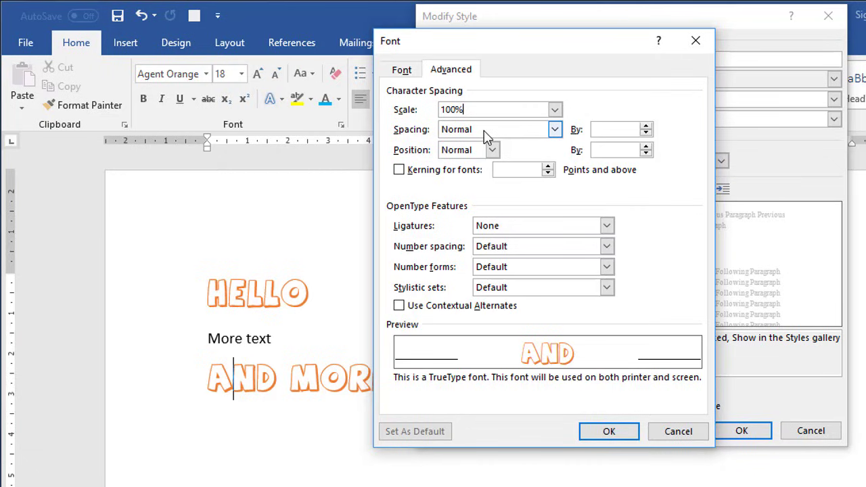
click(404, 71)
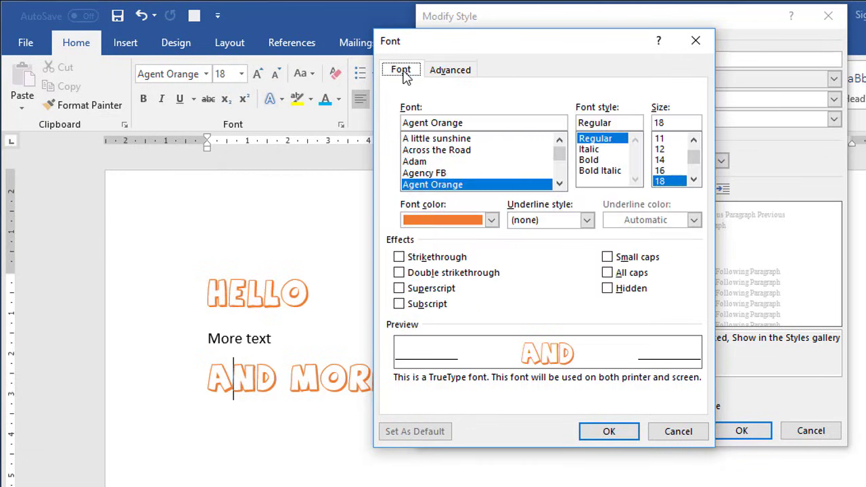
click(679, 432)
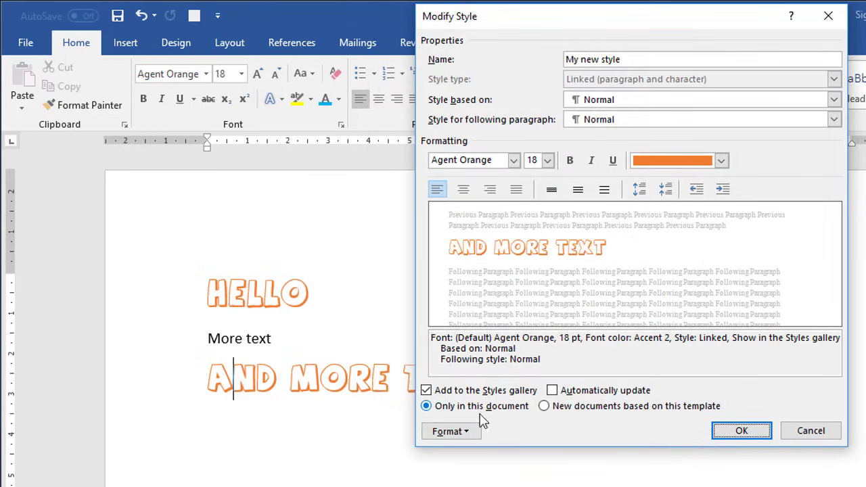
Examine the paragraph settings of My new style, covering indentation, special indents, spacing, and line and page breaks.
click(455, 431)
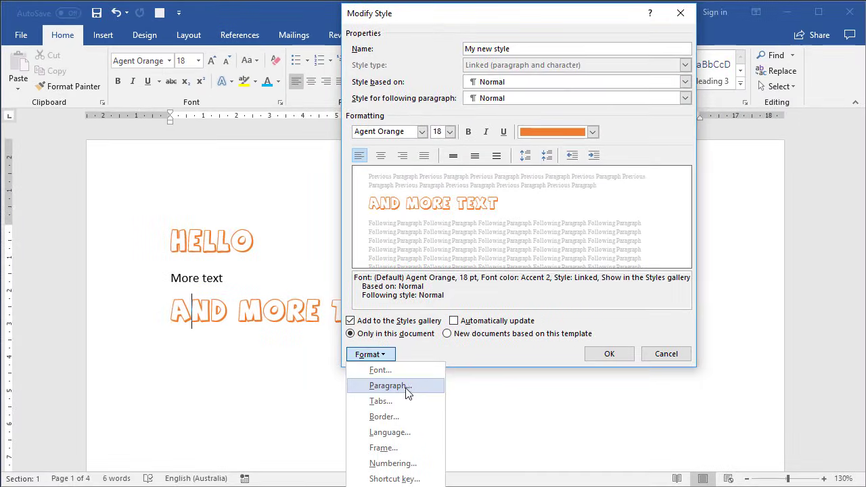
click(463, 457)
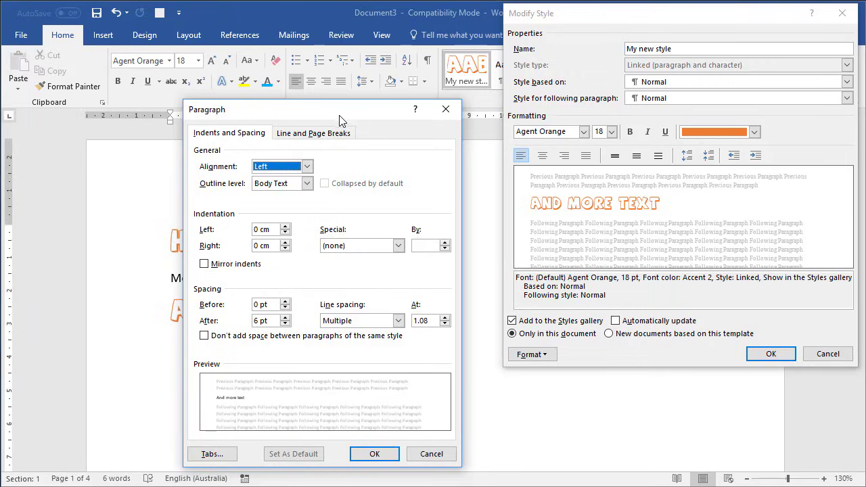
drag(345, 114, 656, 101)
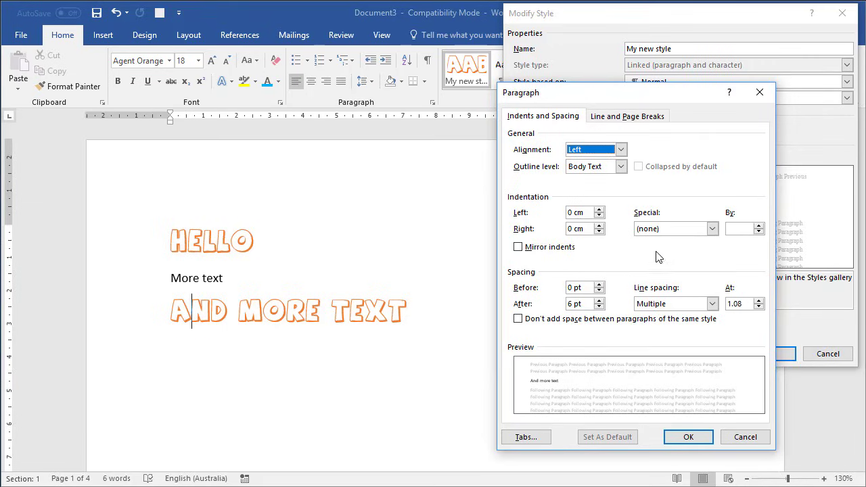
click(714, 229)
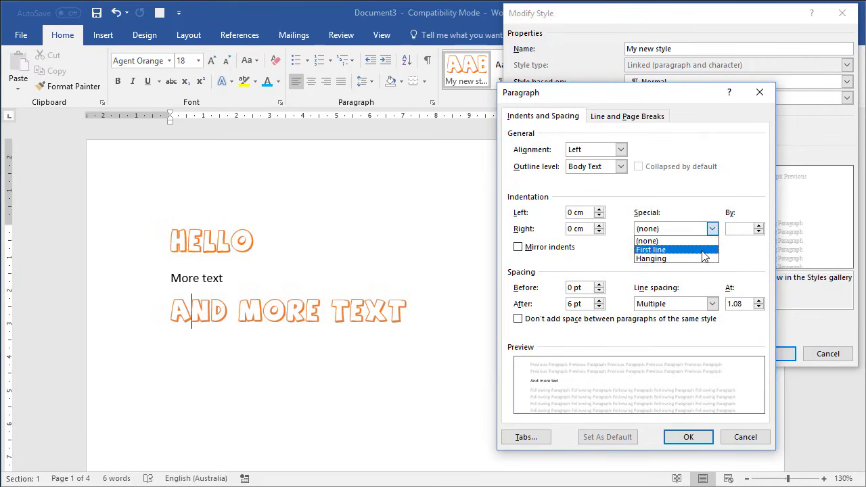
click(607, 303)
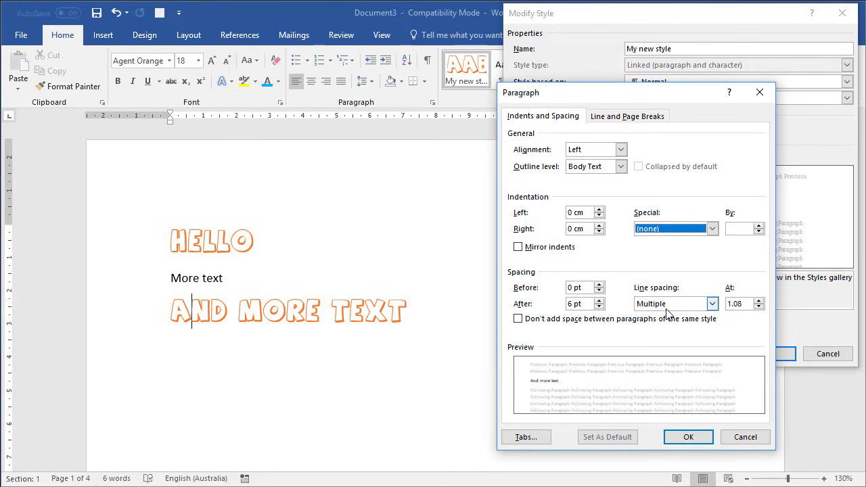
click(628, 118)
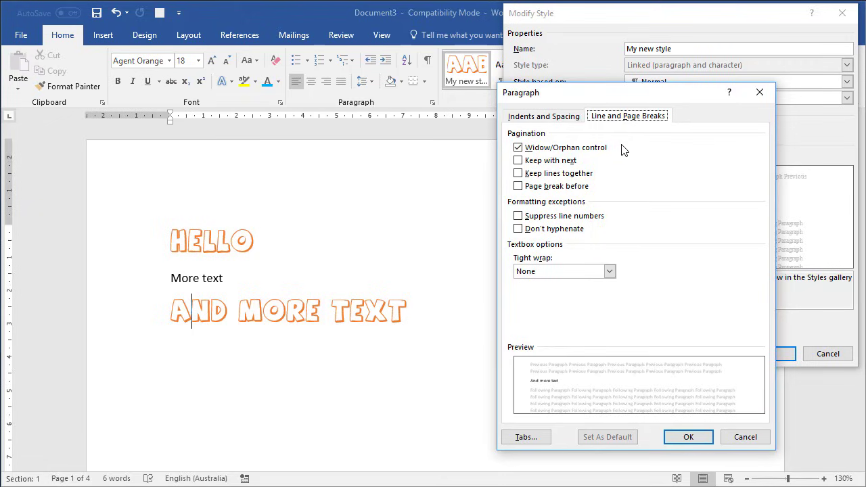
click(555, 118)
click(688, 436)
Examine the border colours and shading fill colours available for My new style without applying any.
click(528, 353)
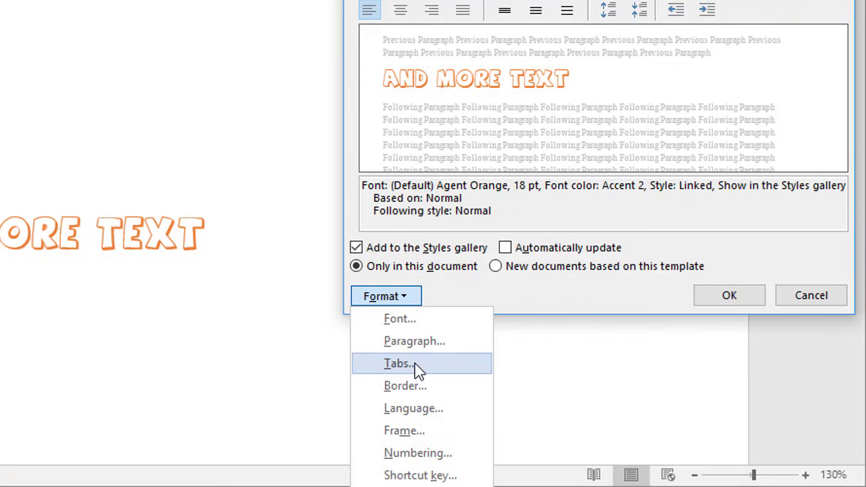
click(385, 301)
click(385, 301)
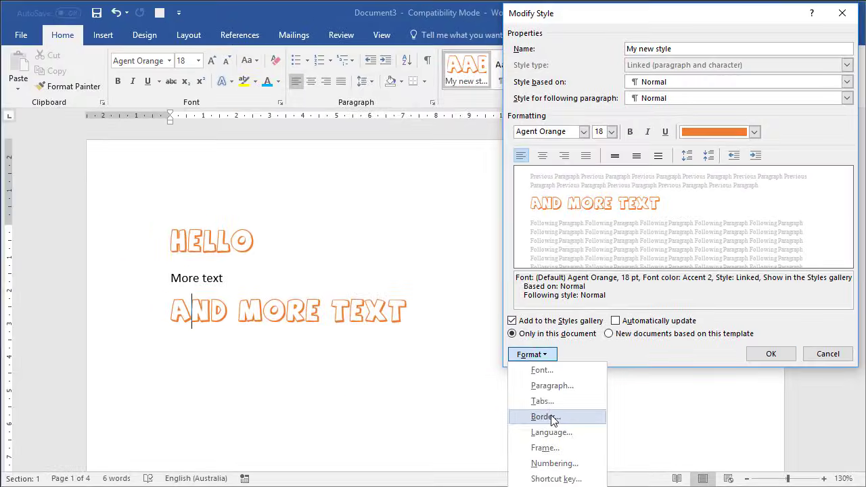
click(418, 387)
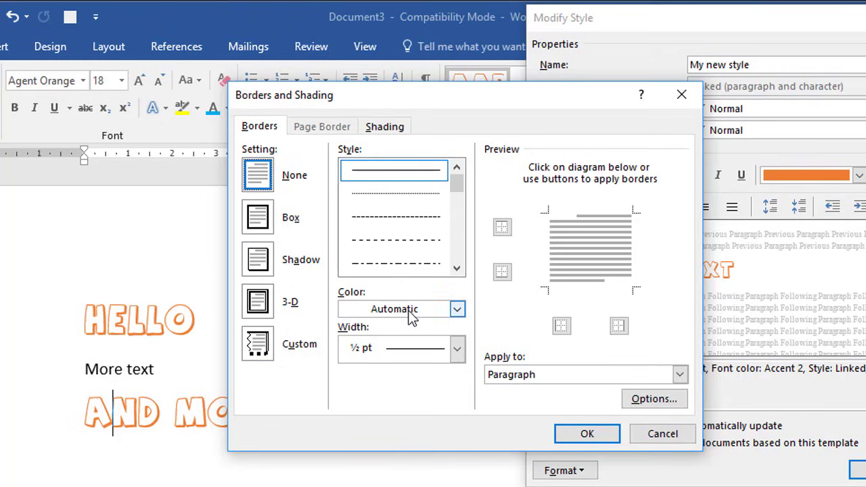
click(457, 310)
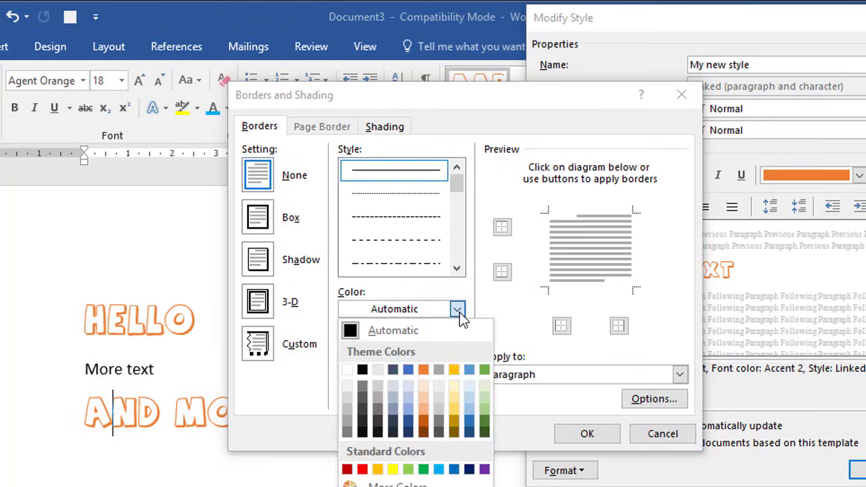
click(458, 310)
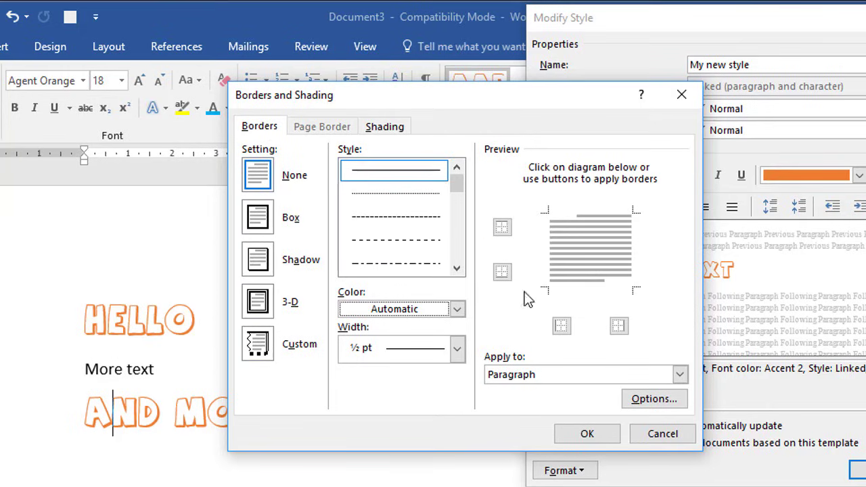
click(385, 126)
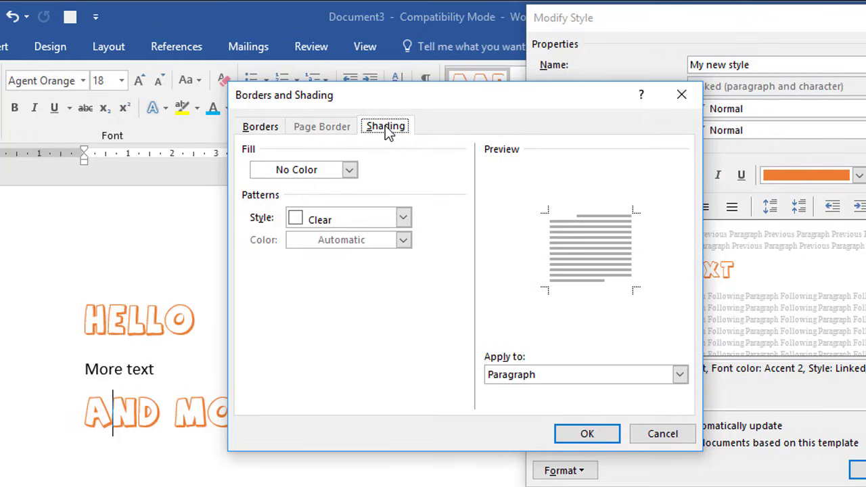
click(350, 170)
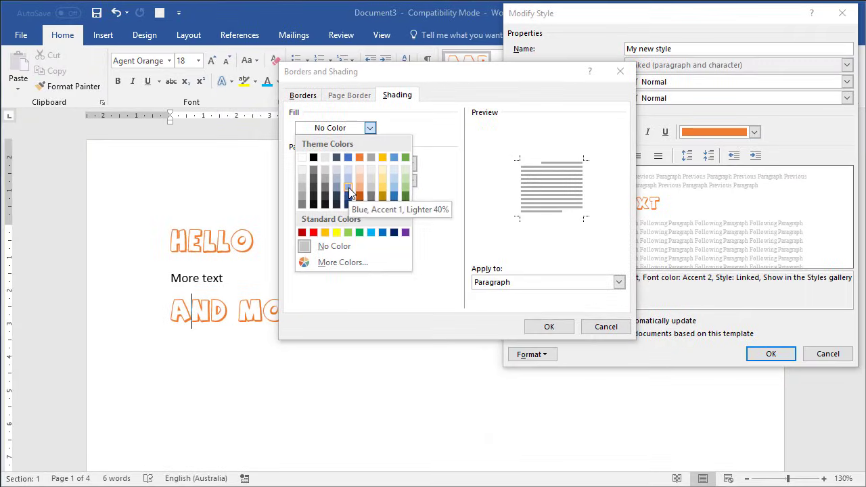
click(601, 327)
click(602, 328)
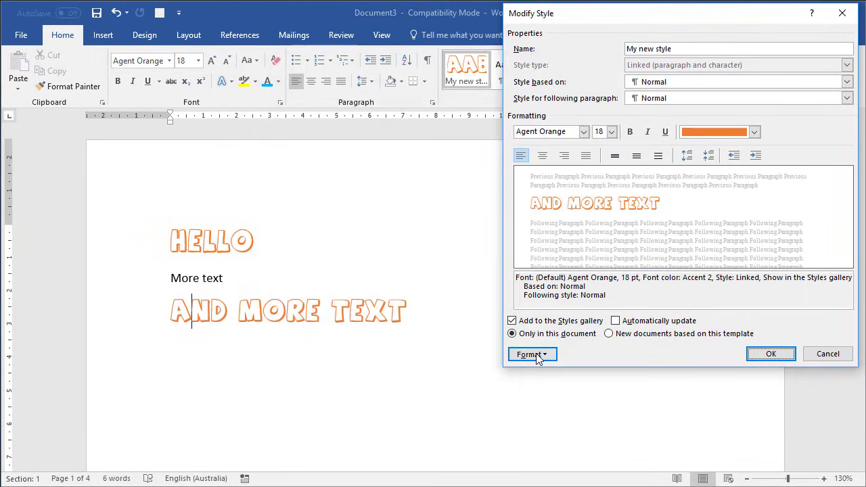
Examine the proofing language and frame settings of My new style.
click(538, 357)
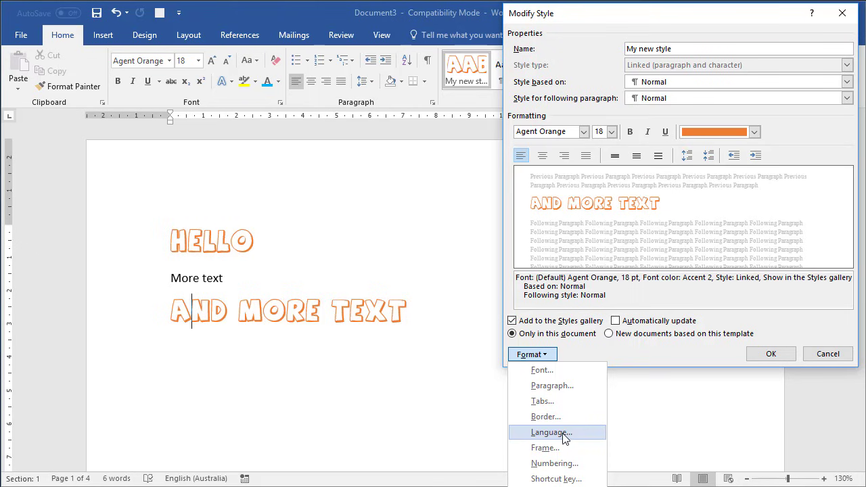
click(580, 439)
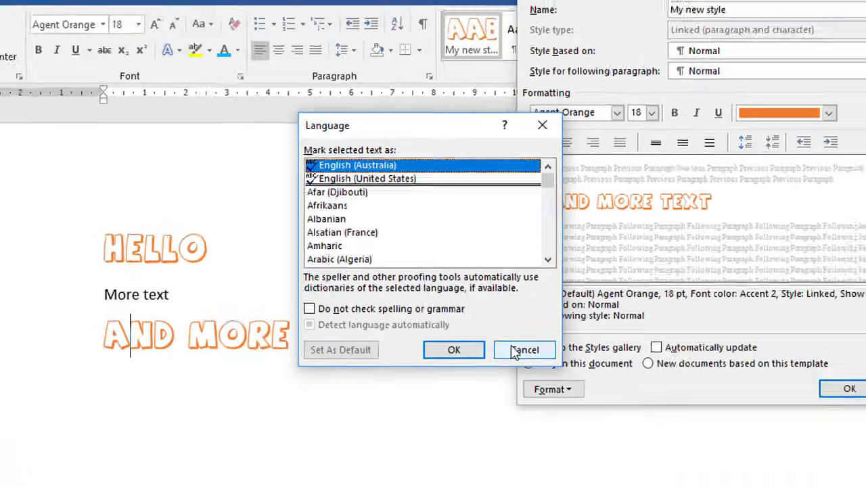
click(550, 395)
click(586, 447)
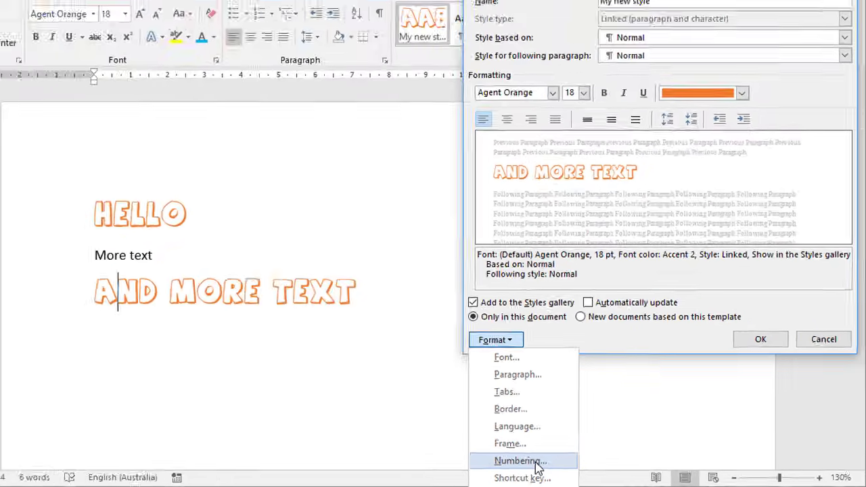
Examine the numbering formats and the remaining format categories offered for My new style.
click(448, 459)
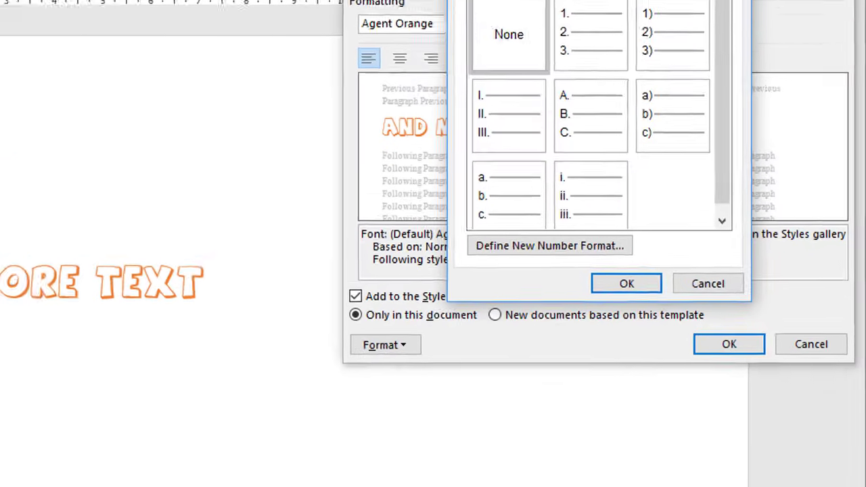
key(Escape)
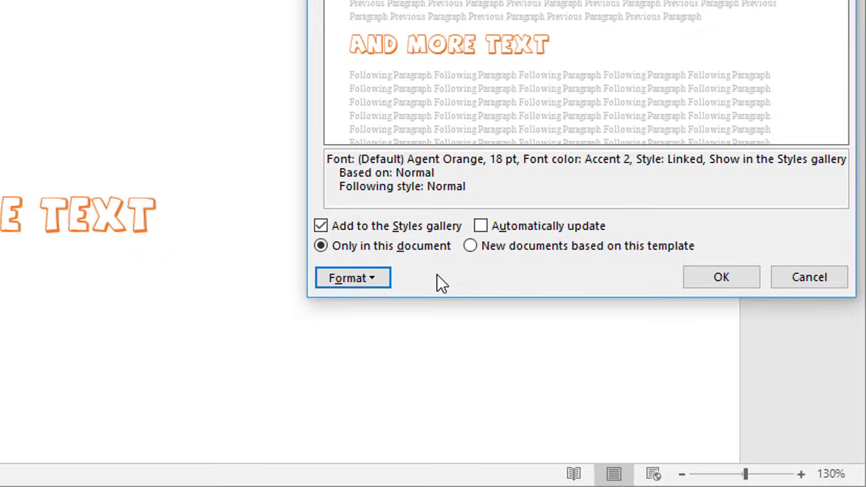
click(345, 280)
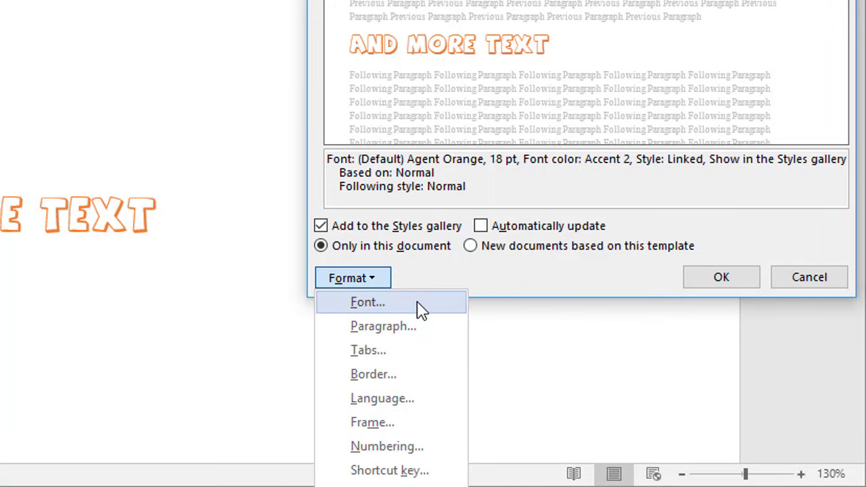
key(Escape)
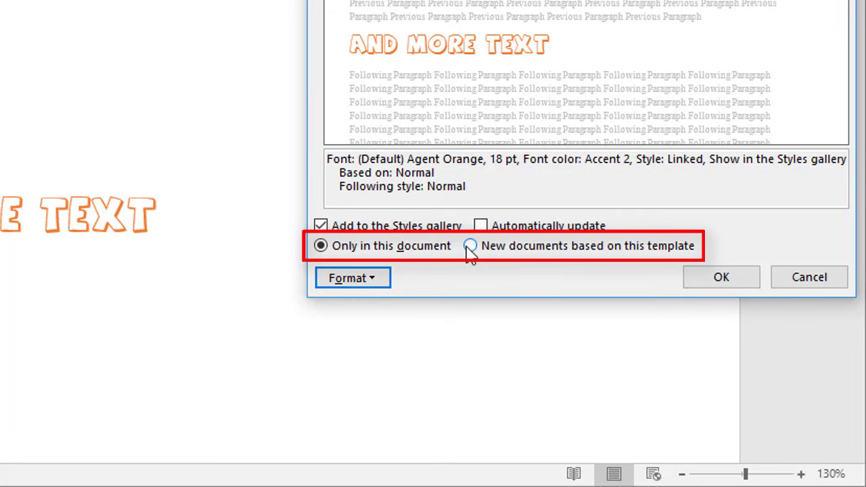
Make My new style available in new documents based on this template, and discard the style modification.
click(436, 249)
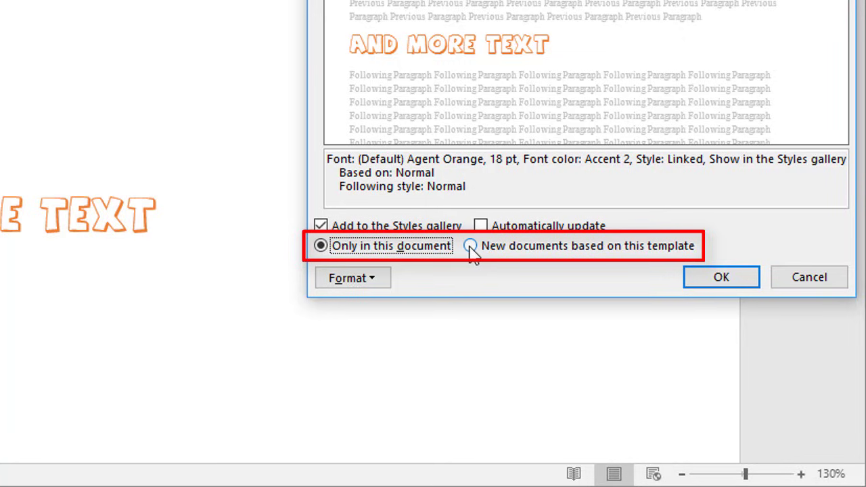
click(471, 247)
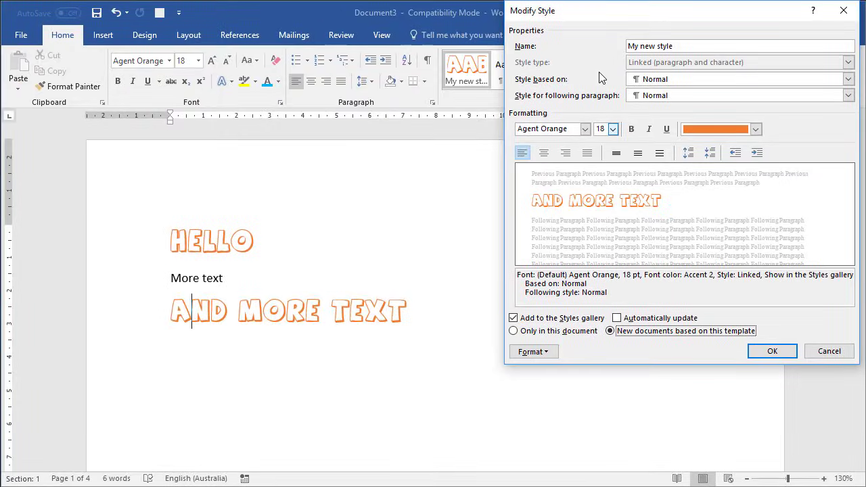
click(830, 352)
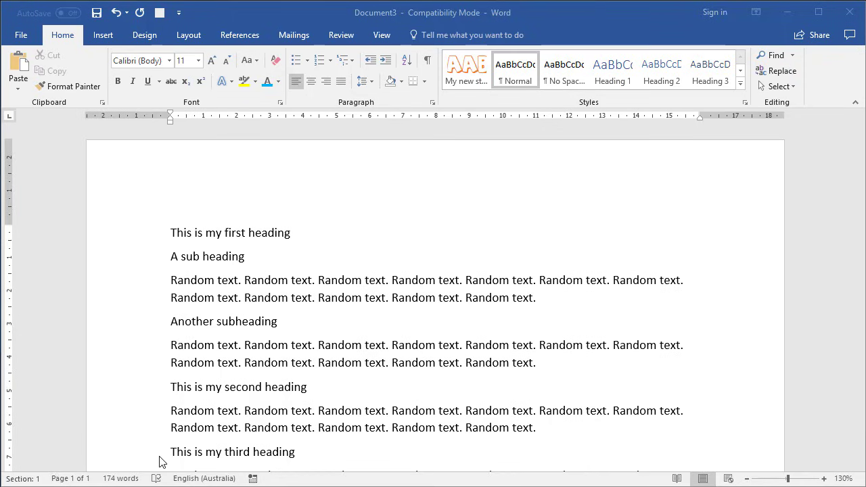
Apply the Heading 1 style to all five main headings, from "This is my first heading" through "This is my fifth heading".
scroll(172, 457, down, 1)
scroll(172, 454, down, 6)
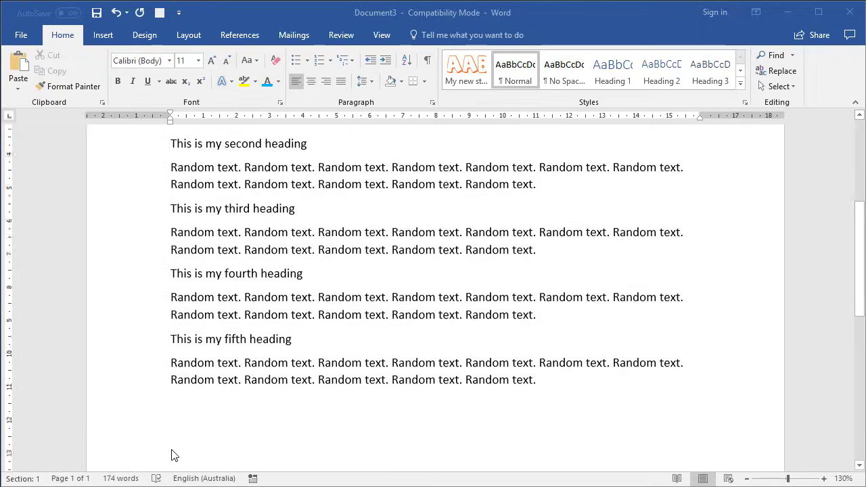
scroll(172, 433, up, 5)
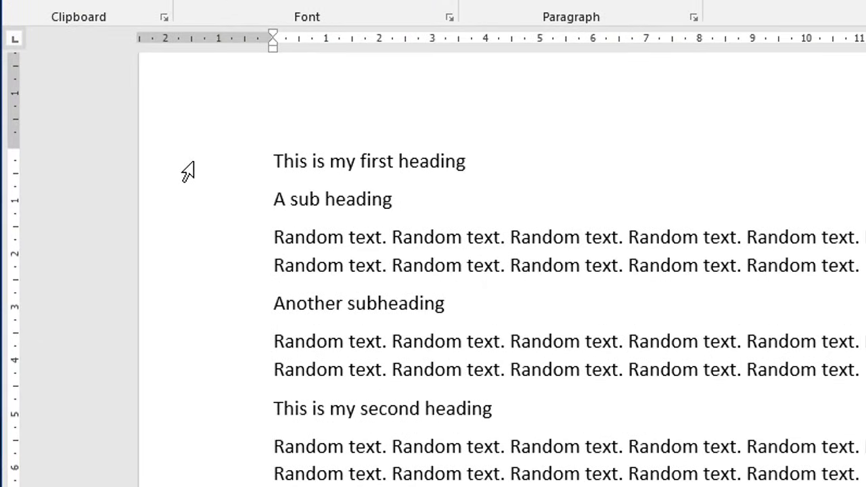
click(192, 174)
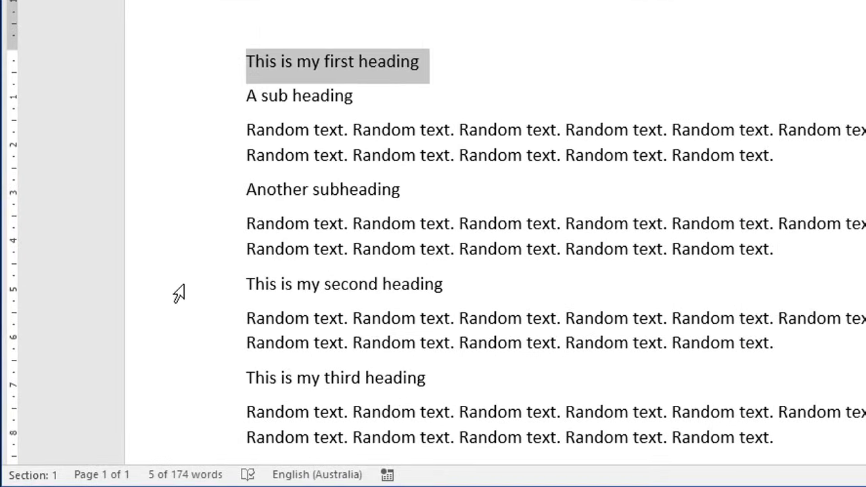
ctrl+click(172, 293)
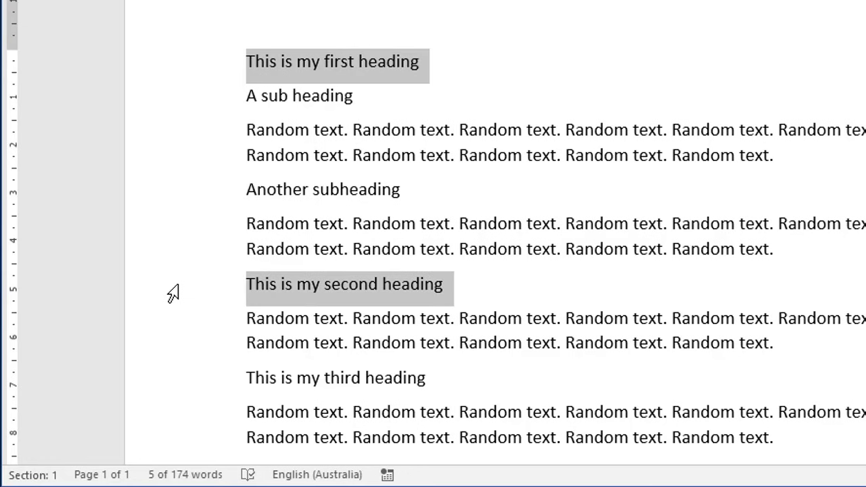
ctrl+click(170, 378)
scroll(170, 380, down, 3)
ctrl+click(158, 237)
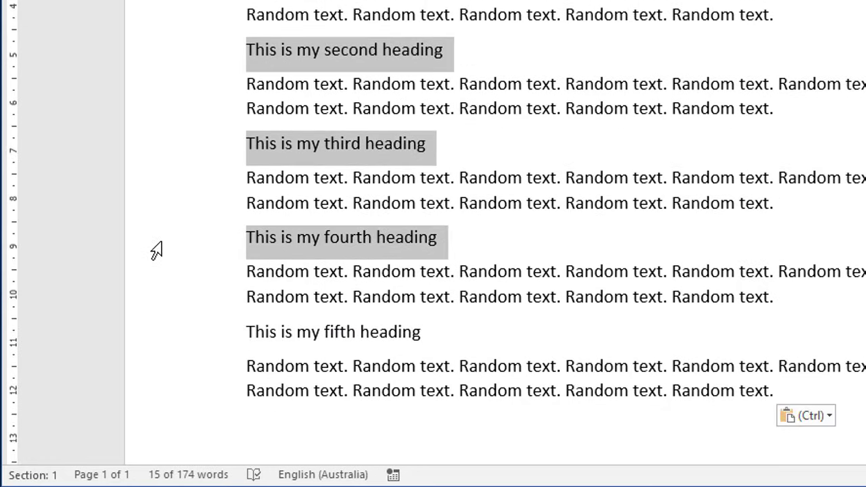
ctrl+click(167, 333)
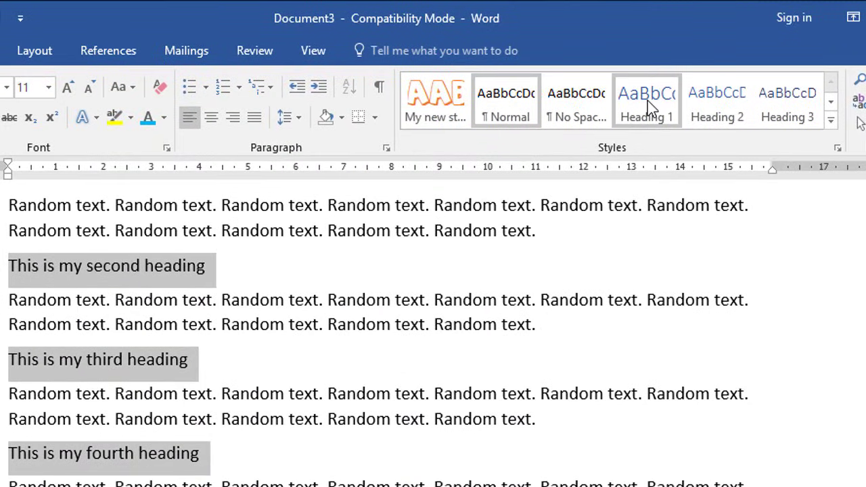
click(647, 108)
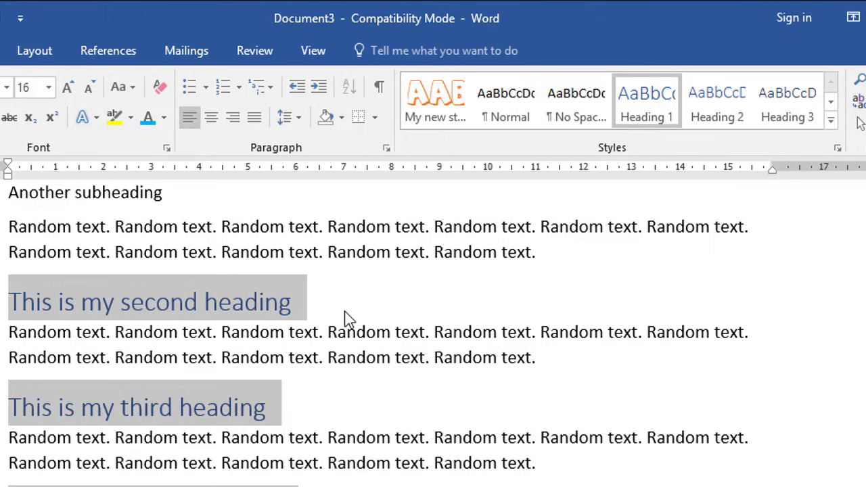
Apply the Heading 2 style to "A sub heading" and "Another subheading", leaving the cursor in the body text.
scroll(377, 265, up, 3)
click(102, 179)
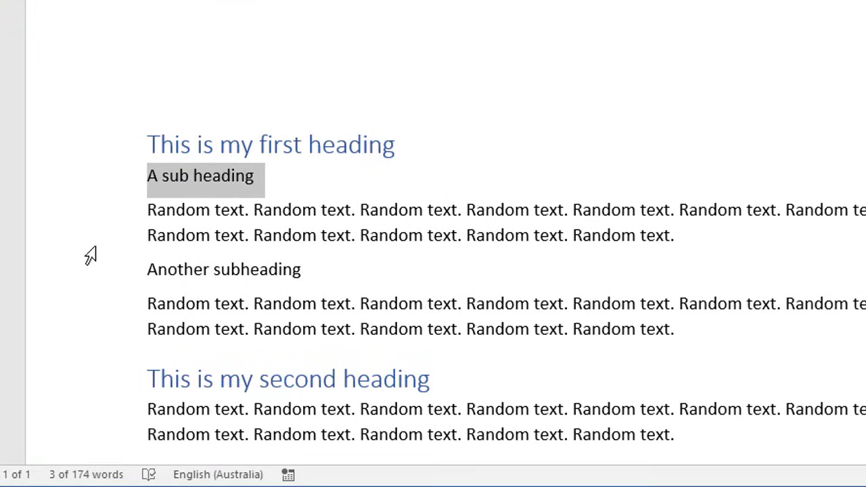
ctrl+click(85, 280)
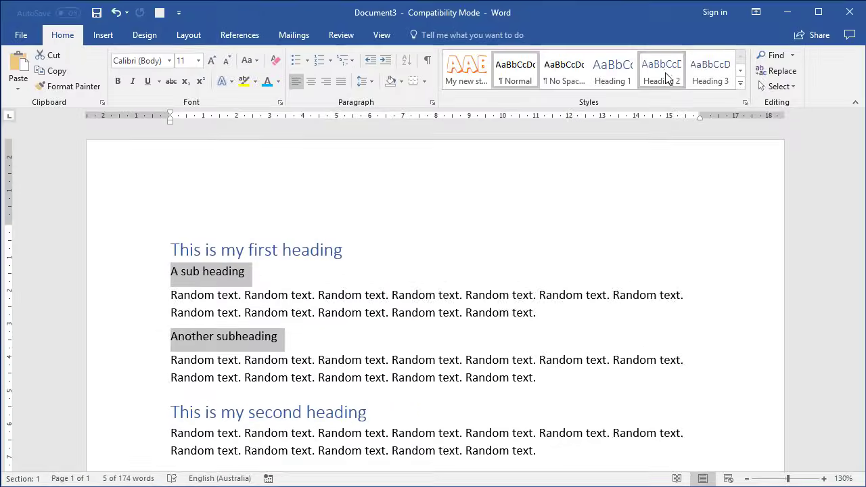
click(663, 72)
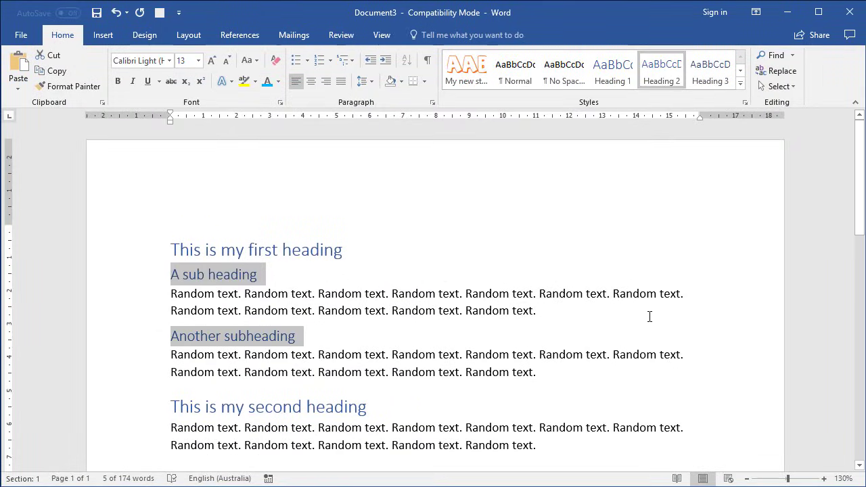
click(426, 294)
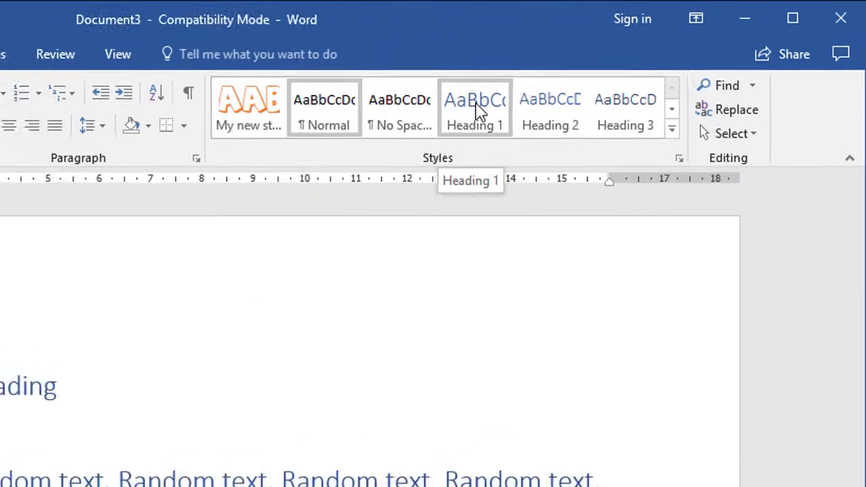
Modify the Heading 1 style to 20 pt bold text in orange Accent 2.
right_click(471, 111)
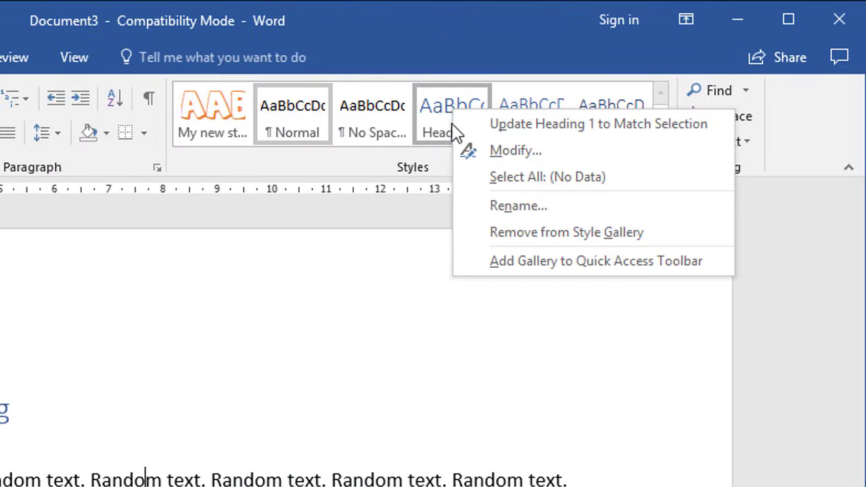
click(509, 142)
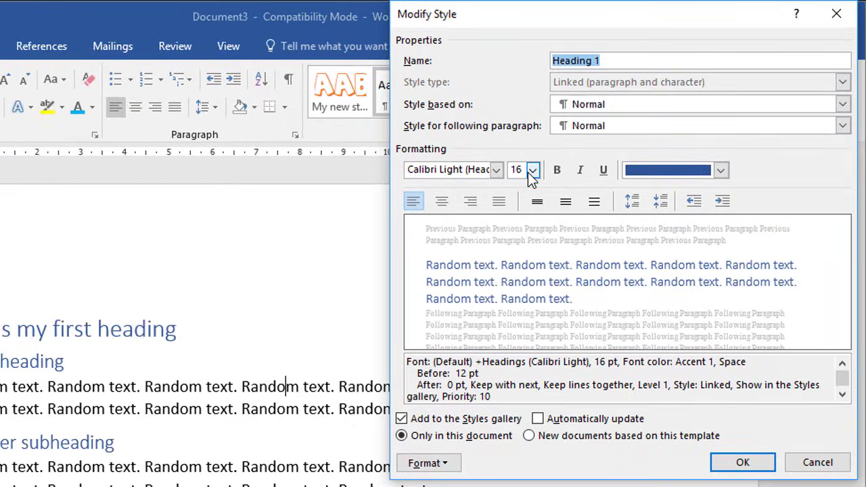
click(532, 170)
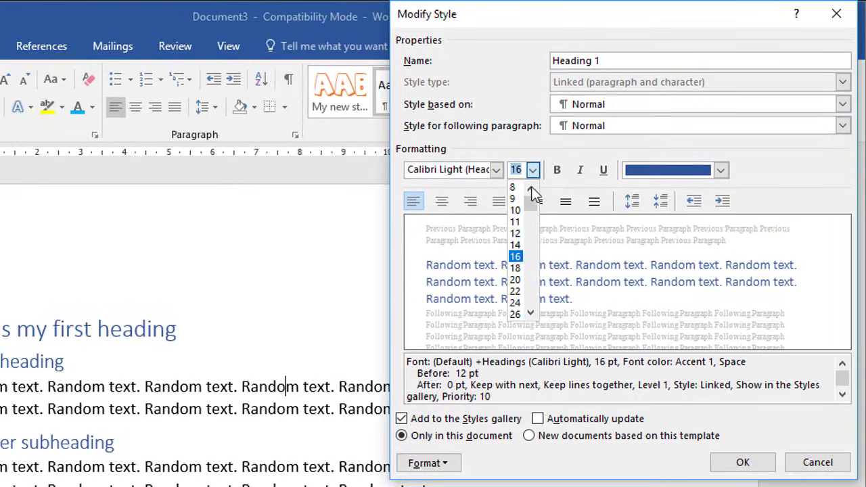
click(516, 280)
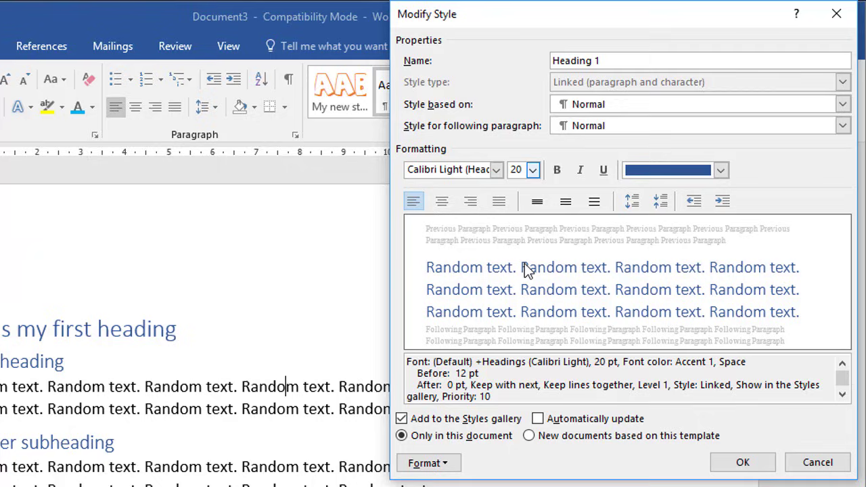
click(557, 170)
click(721, 170)
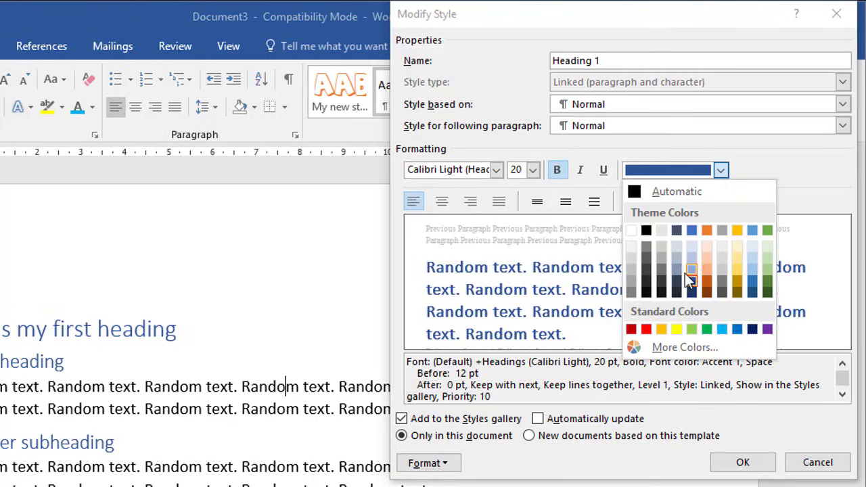
click(707, 246)
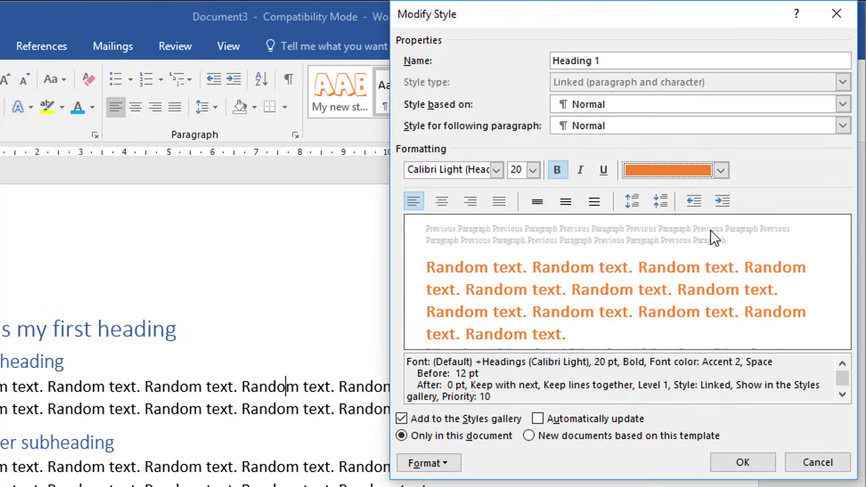
click(741, 462)
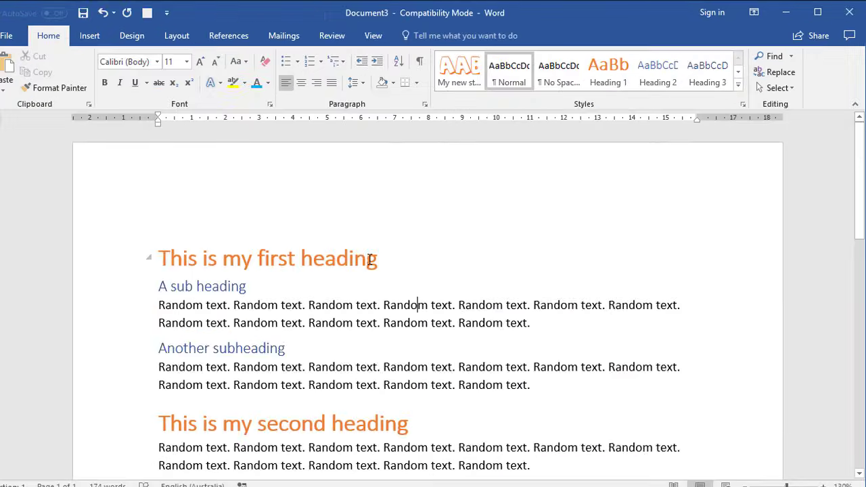
Modify the Heading 2 style to 14 pt italic text in a dark green shade of Accent 6.
scroll(390, 308, down, 5)
scroll(392, 309, up, 6)
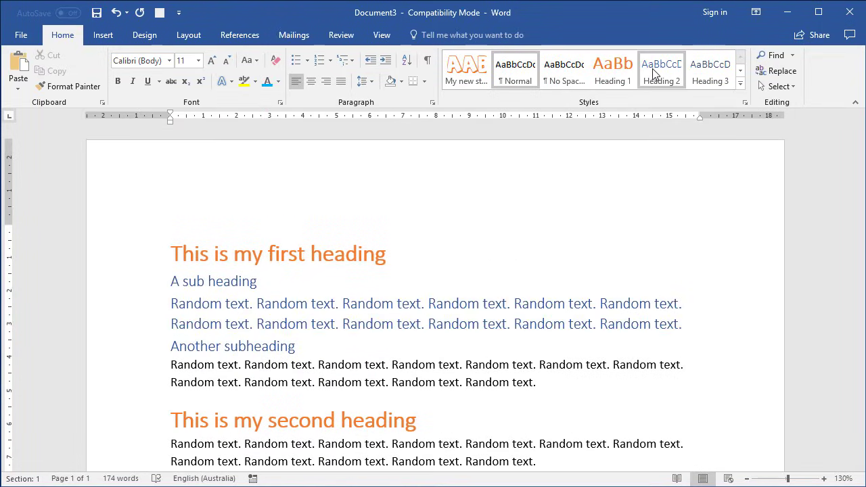
right_click(653, 80)
click(677, 94)
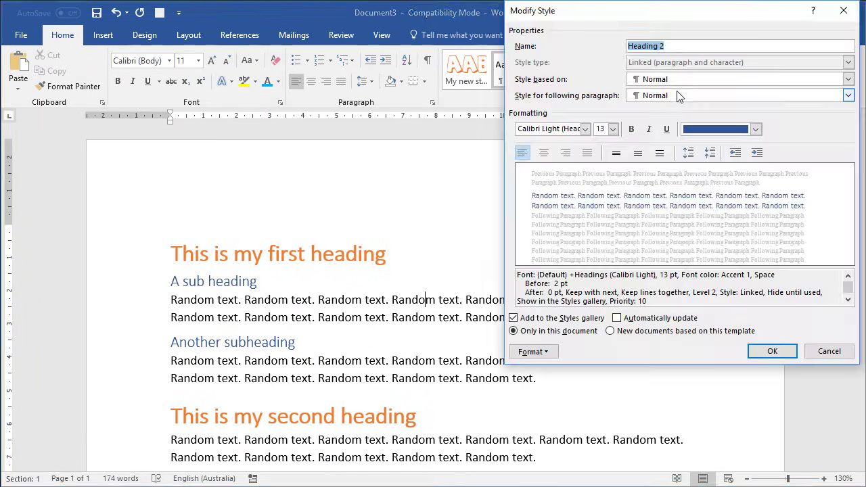
click(650, 132)
click(756, 129)
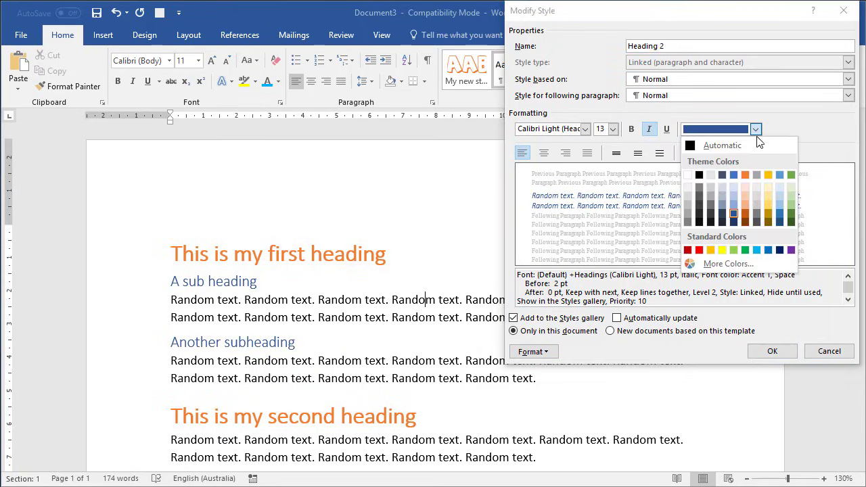
click(792, 215)
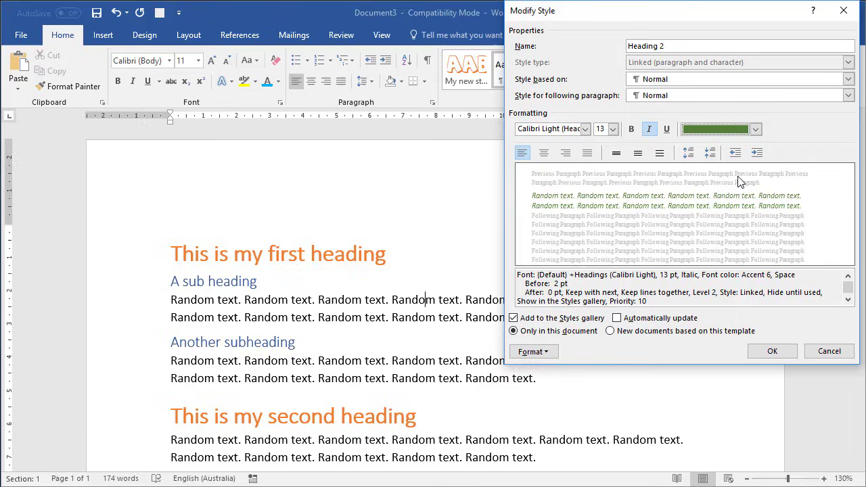
click(612, 129)
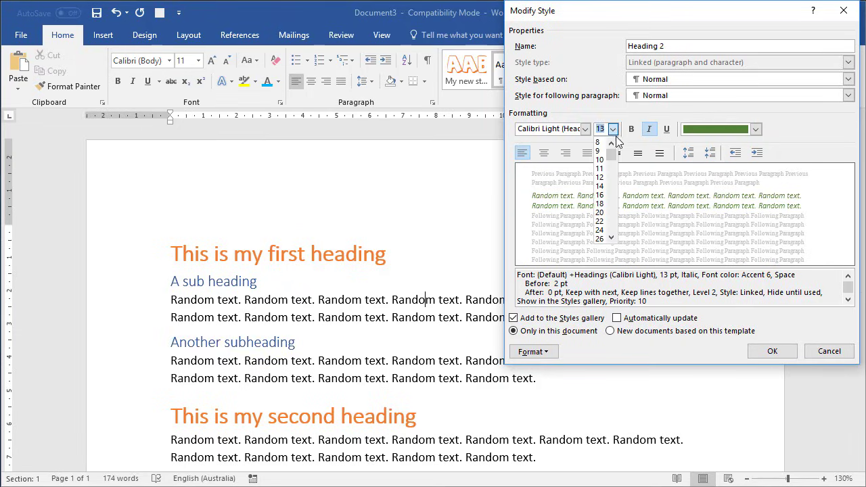
click(600, 187)
click(772, 351)
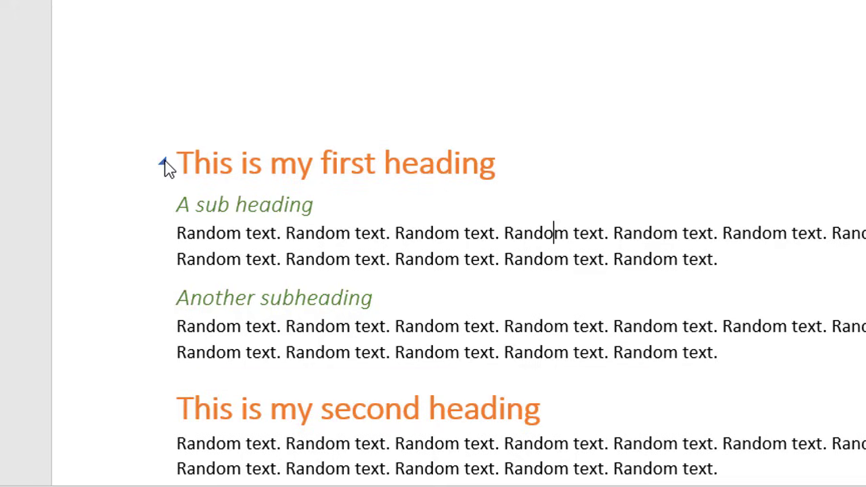
Collapse and re-expand the content under "This is my first heading" and under "A sub heading".
click(163, 164)
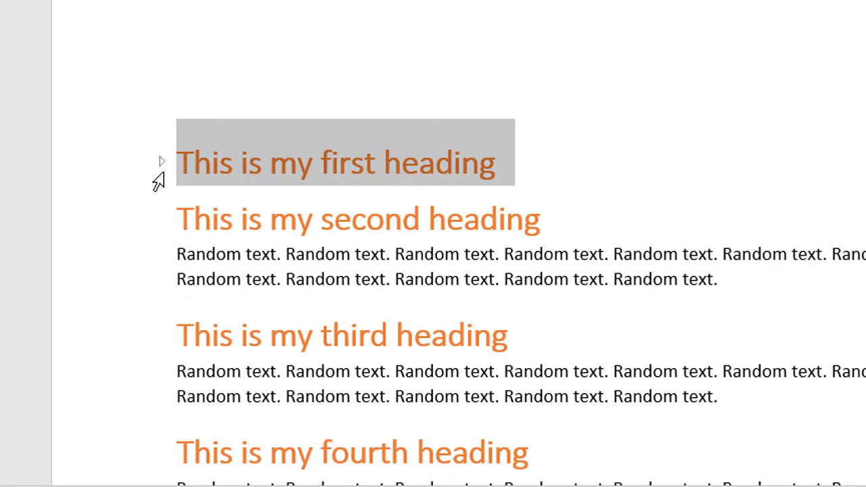
click(162, 162)
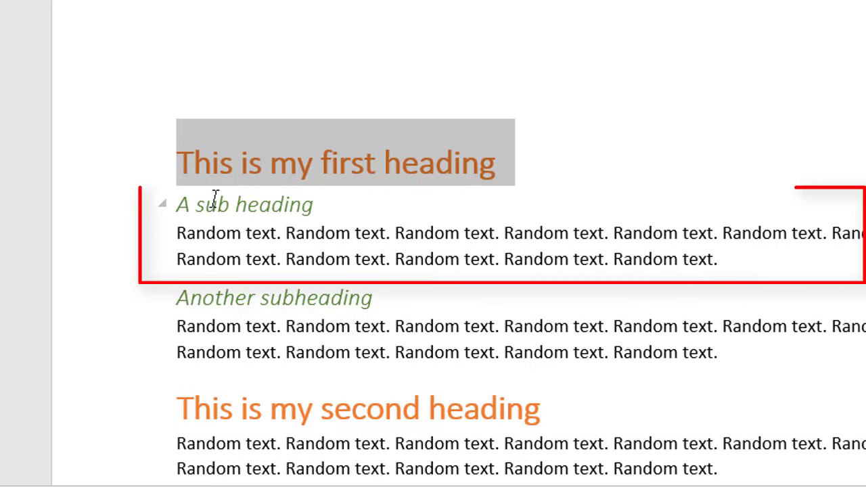
click(165, 206)
click(164, 206)
click(164, 206)
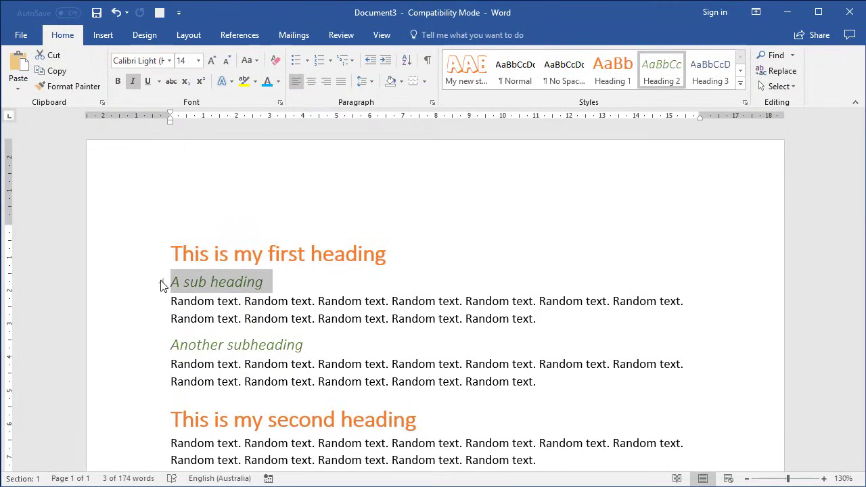
Show the document's heading navigation, and collapse and re-expand the subheadings listed under the first heading.
click(383, 35)
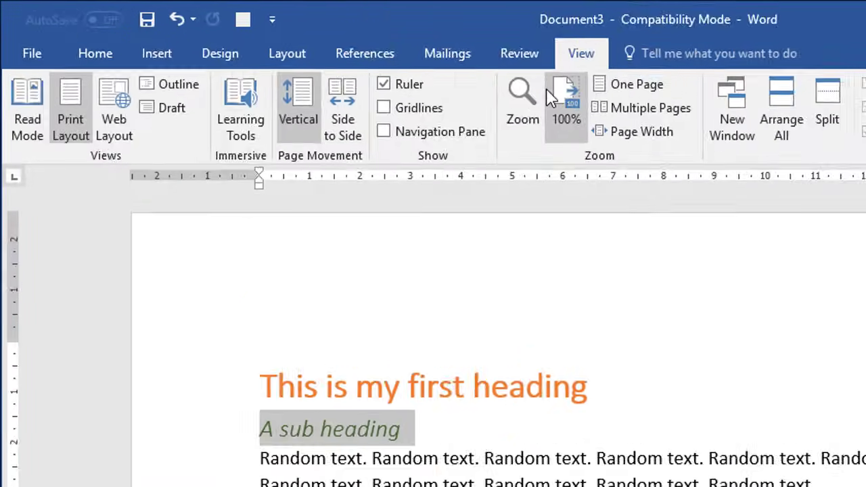
click(384, 132)
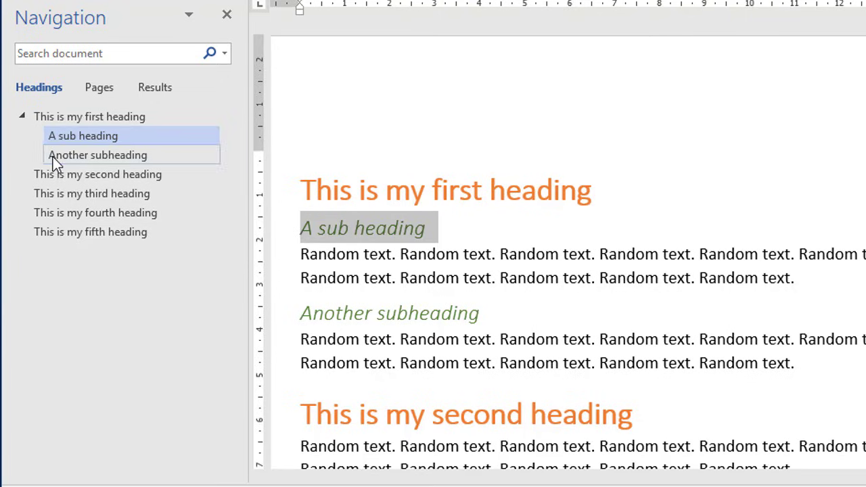
click(21, 116)
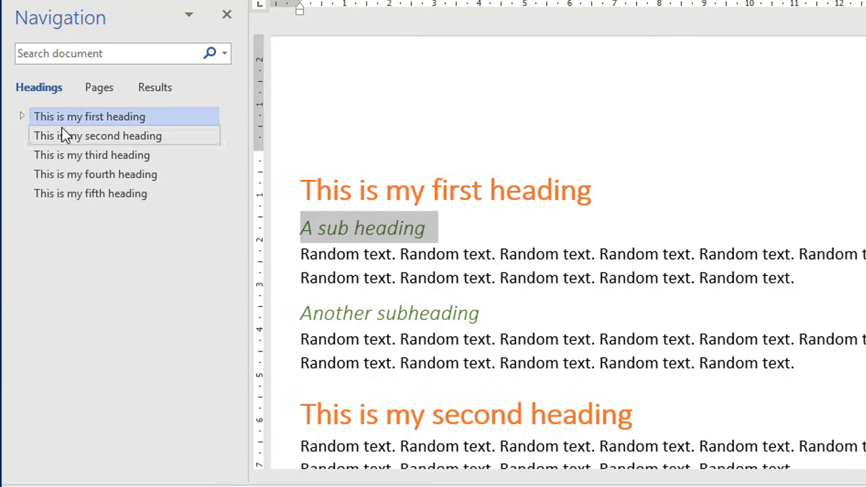
click(21, 116)
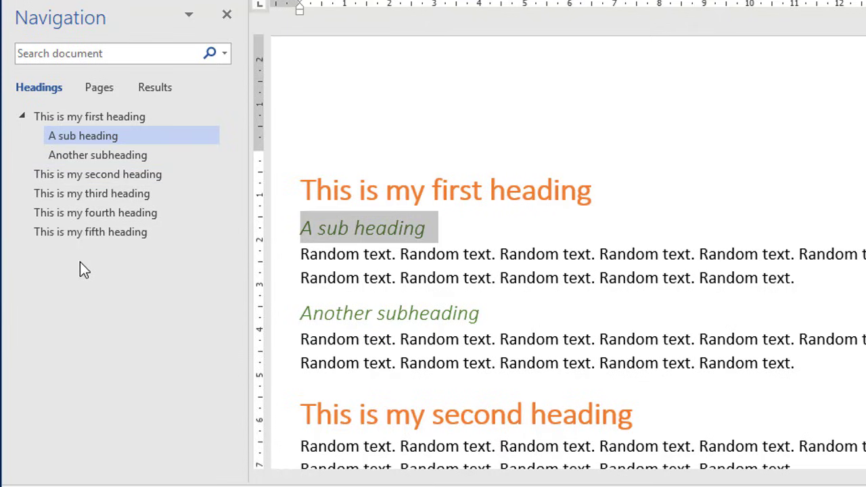
Jump to the third and fifth headings through the heading navigation, and close it.
click(88, 194)
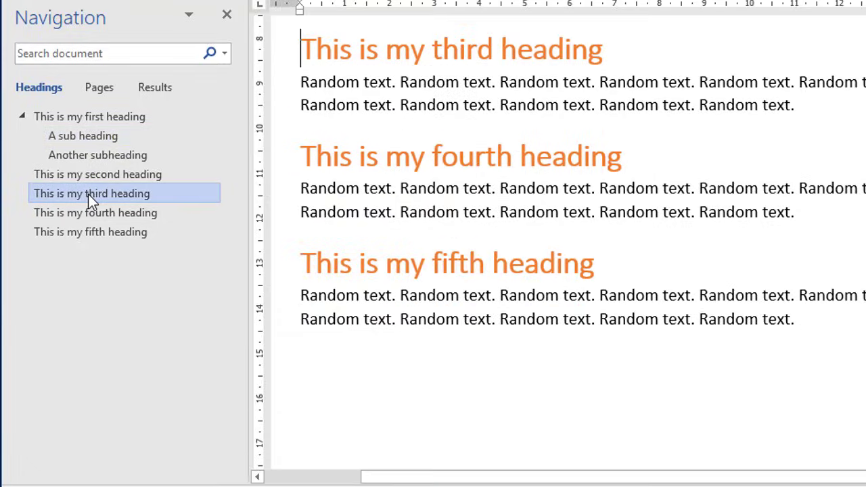
click(81, 235)
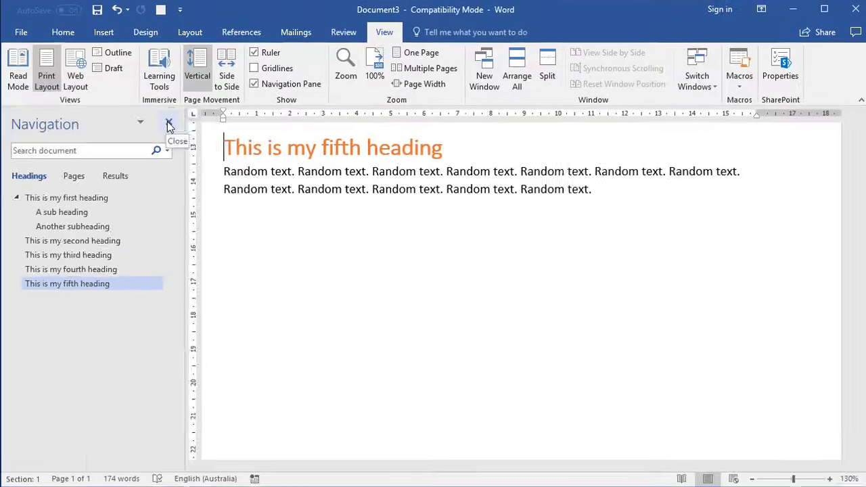
click(169, 125)
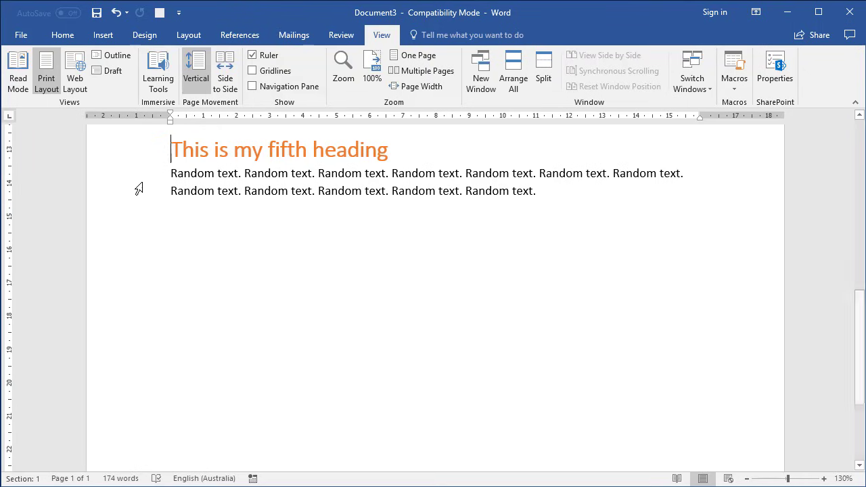
Insert two blank lines above "This is my first heading" and apply the Normal style to them.
scroll(343, 207, up, 10)
click(170, 190)
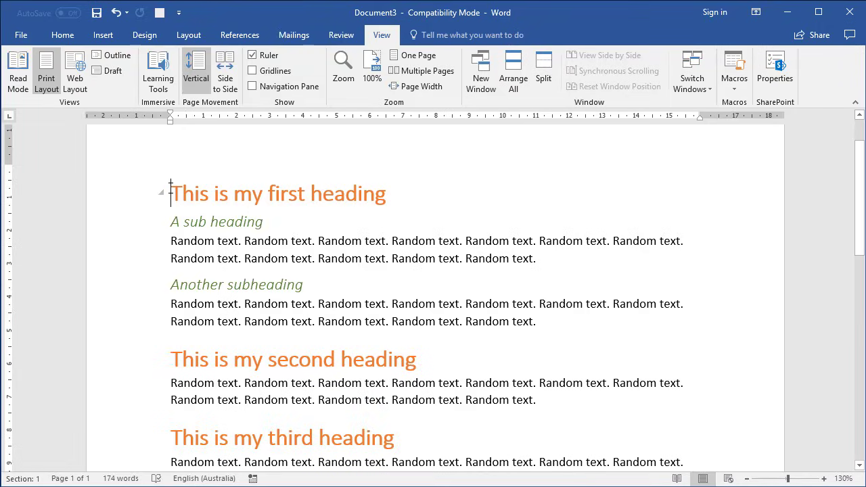
key(Return)
key(Return)
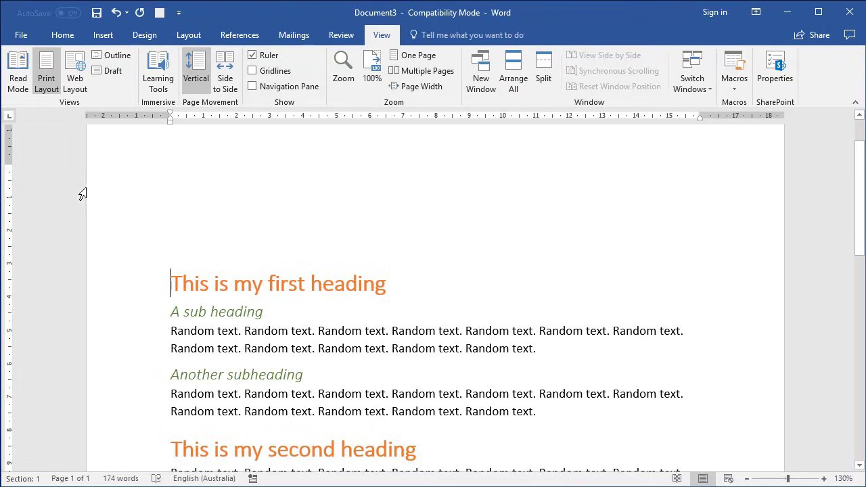
drag(115, 188, 120, 243)
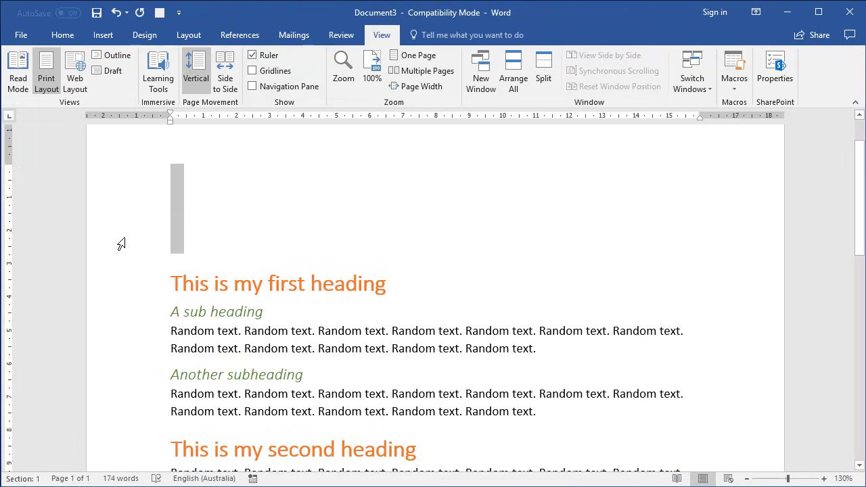
click(63, 35)
click(516, 72)
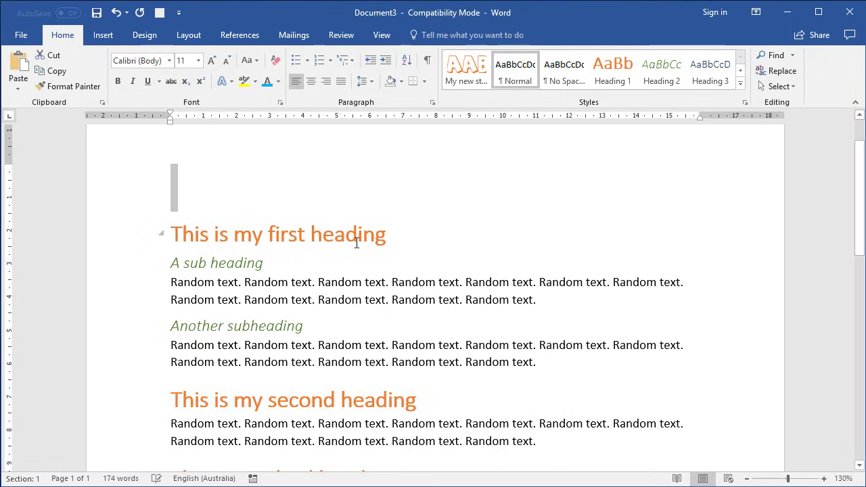
Enter the text "TABLE OF CONTENTS" on the first blank line and add a new line below it.
click(249, 179)
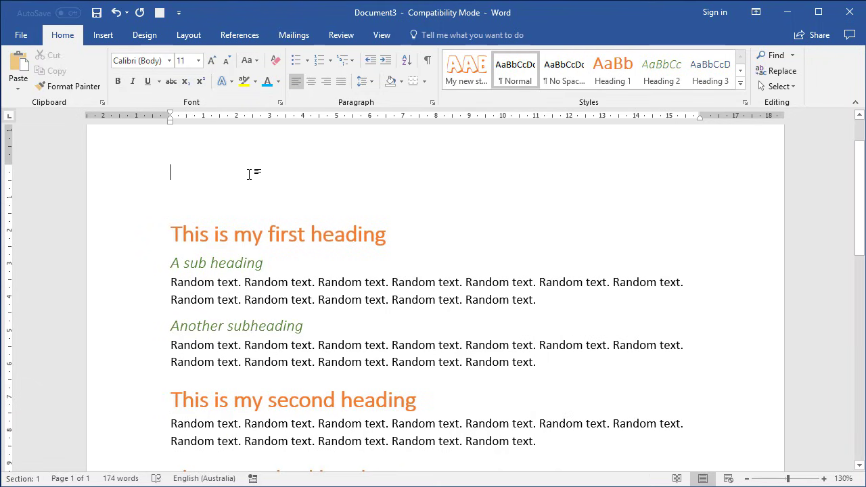
text(TABLE OF CONTENTS)
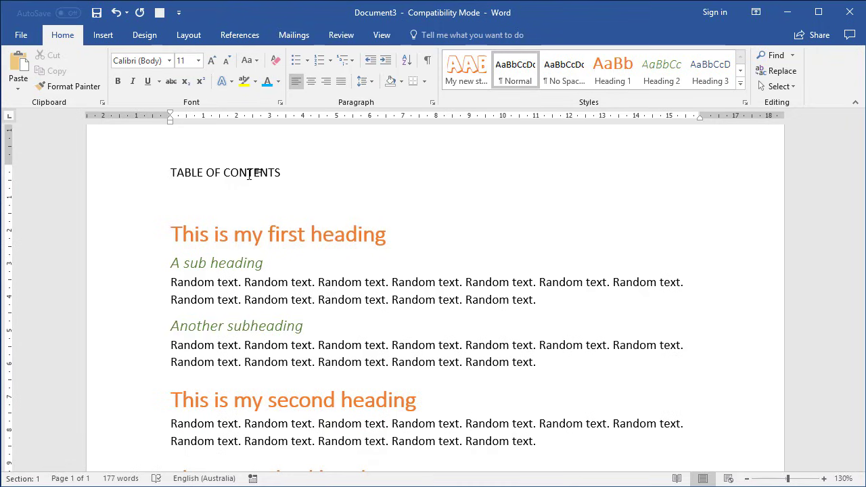
key(Return)
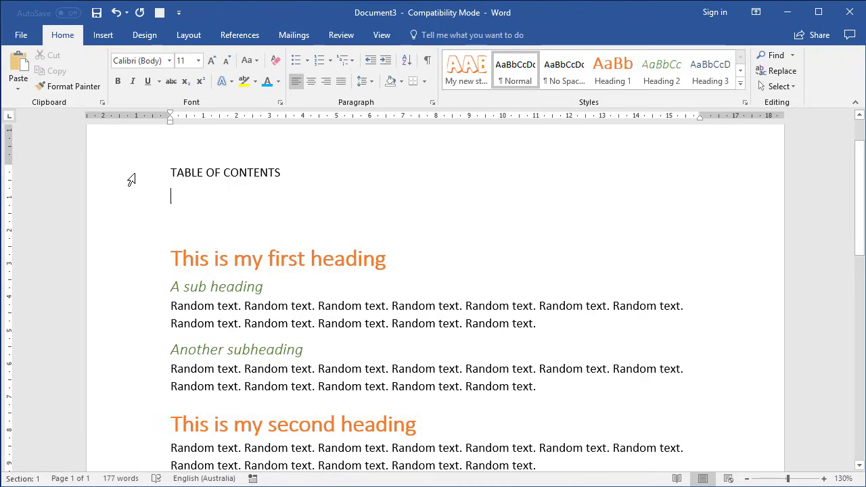
Apply the Title style to the "TABLE OF CONTENTS" line and centre it.
click(130, 180)
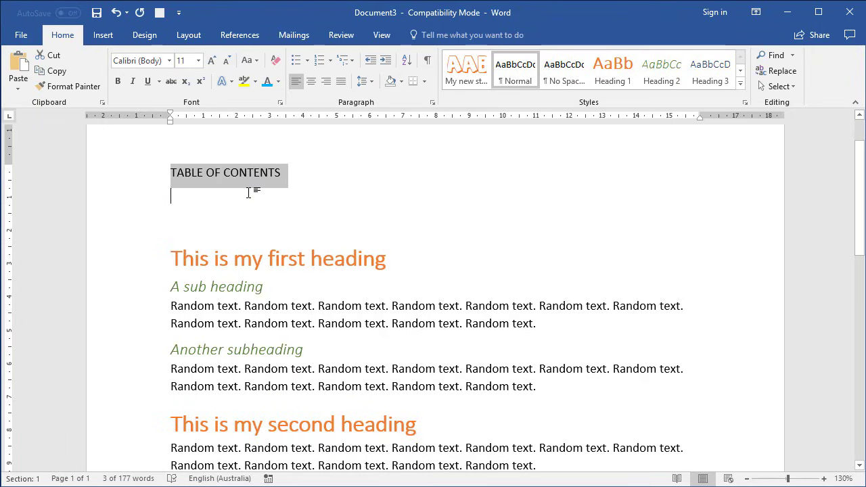
click(740, 82)
click(518, 107)
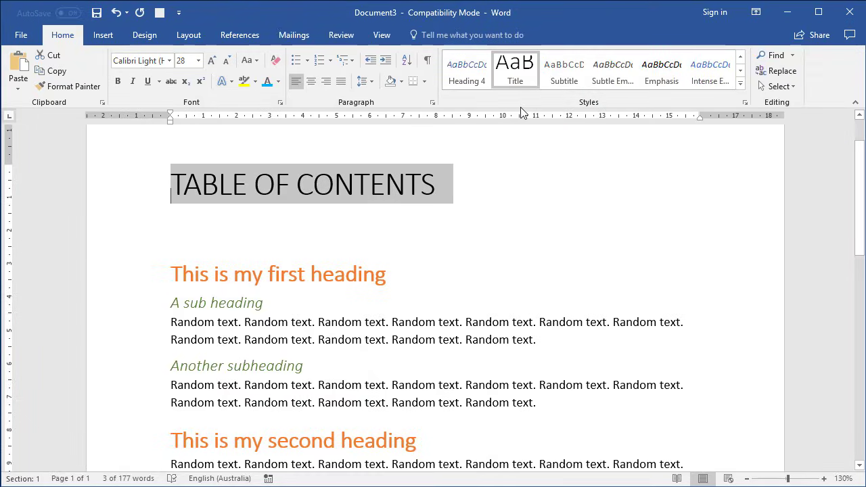
click(312, 82)
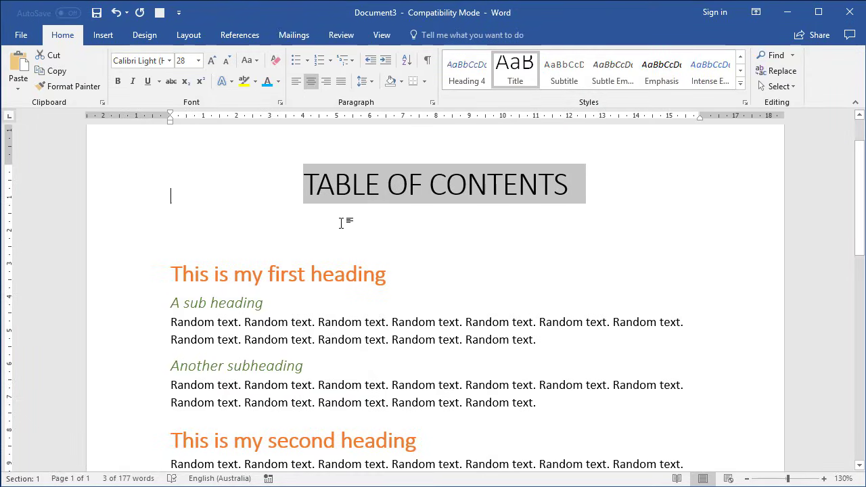
Start a custom table of contents on the line below the title and set it to show 2 levels.
click(326, 224)
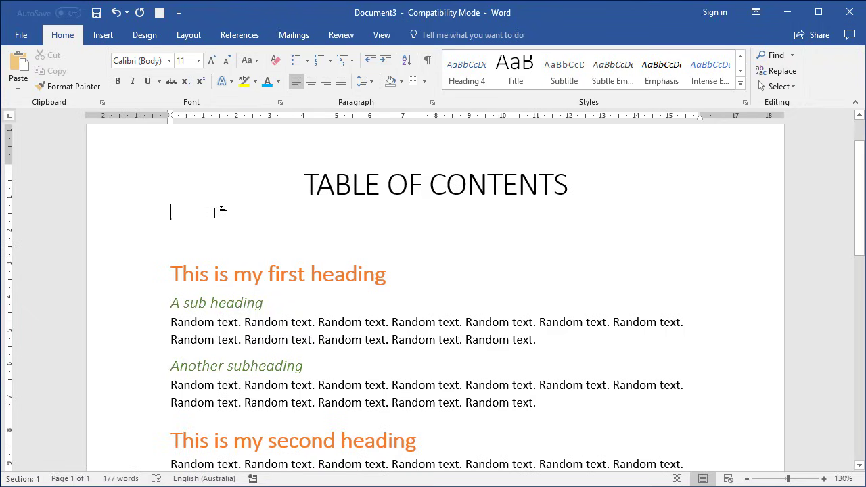
click(239, 35)
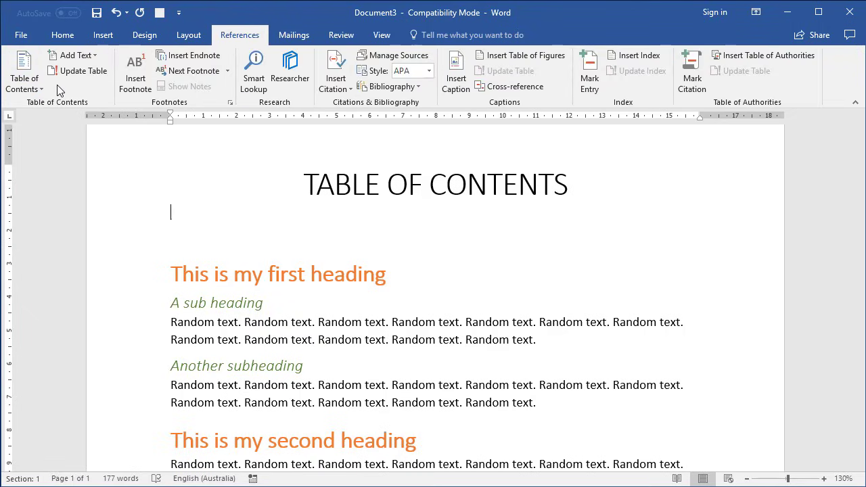
click(22, 73)
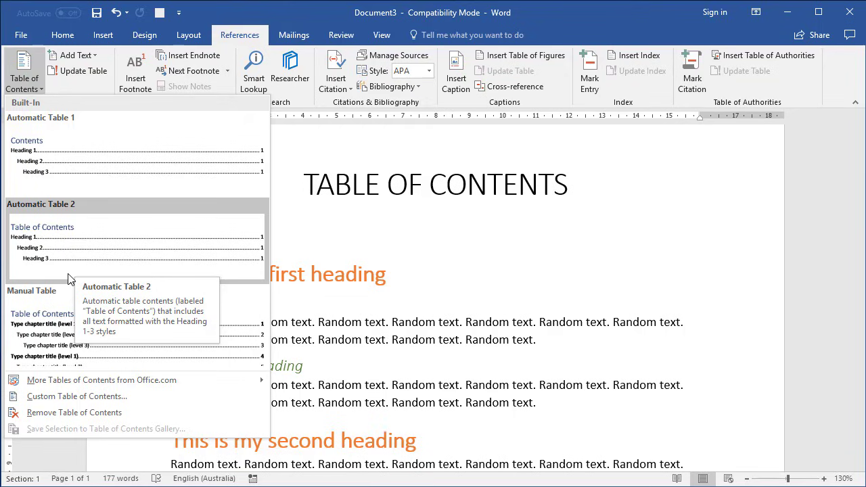
click(70, 398)
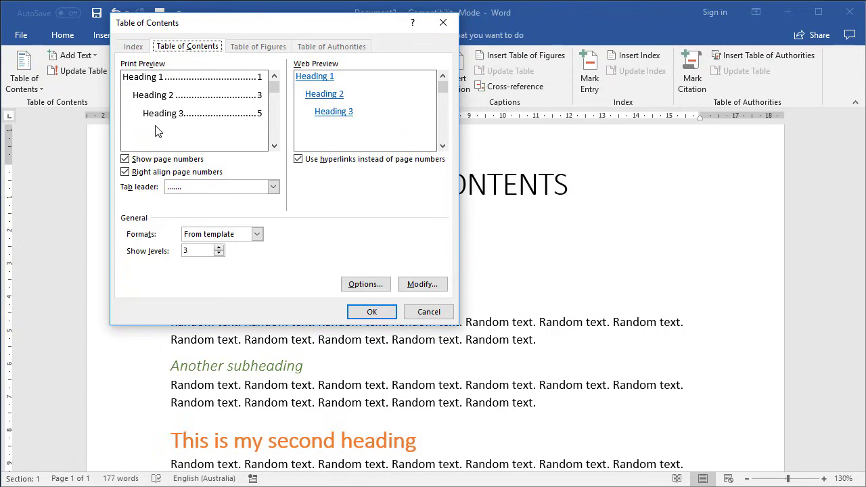
click(218, 254)
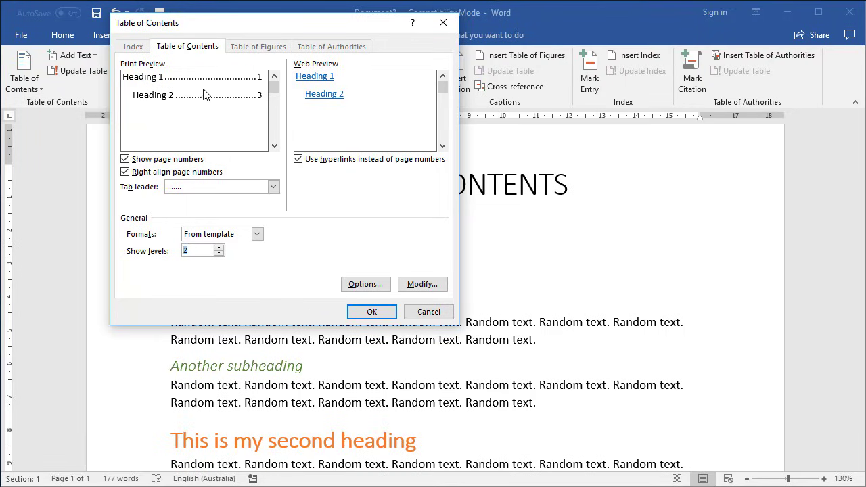
Preview the Classic, Distinctive, Fancy and Modern formats, and set the table of contents format to Formal.
click(255, 233)
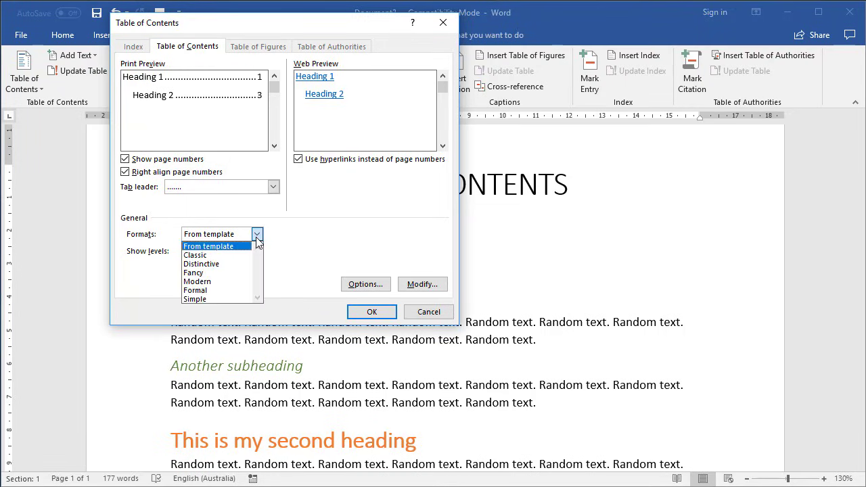
click(227, 260)
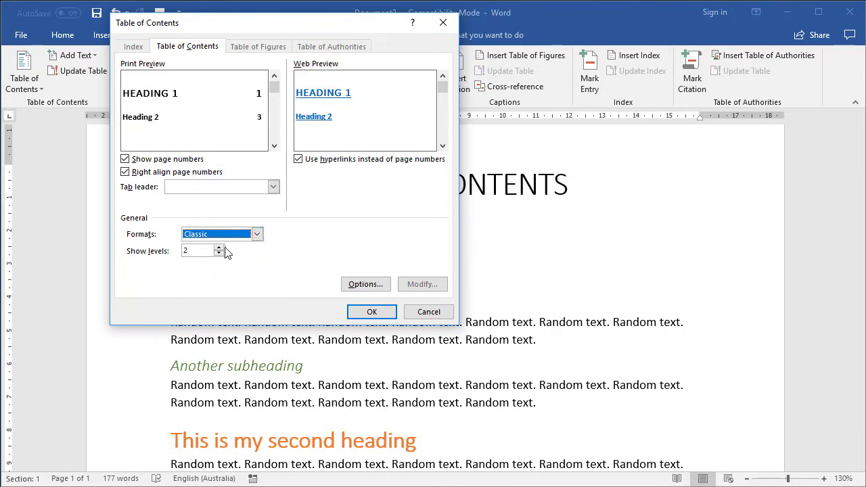
click(257, 234)
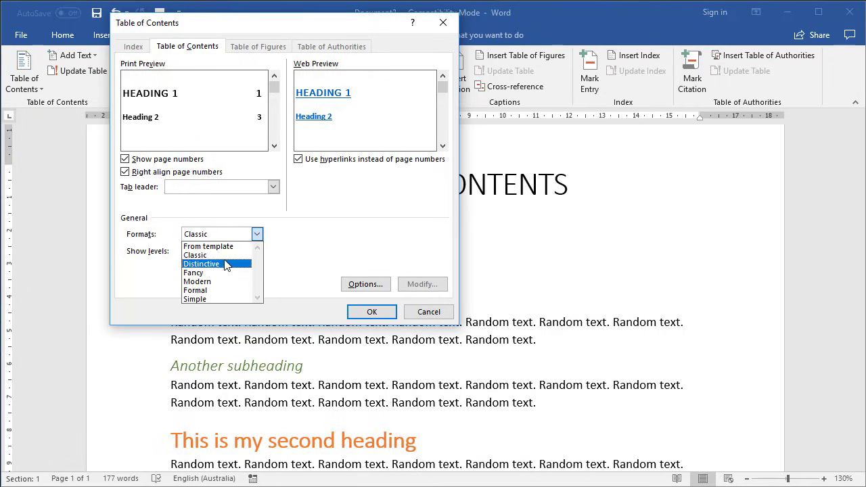
click(228, 264)
click(257, 235)
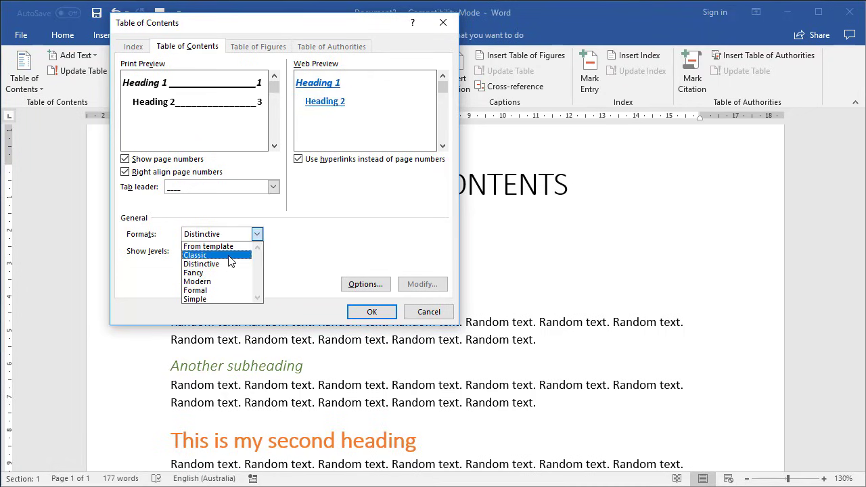
click(226, 274)
click(257, 235)
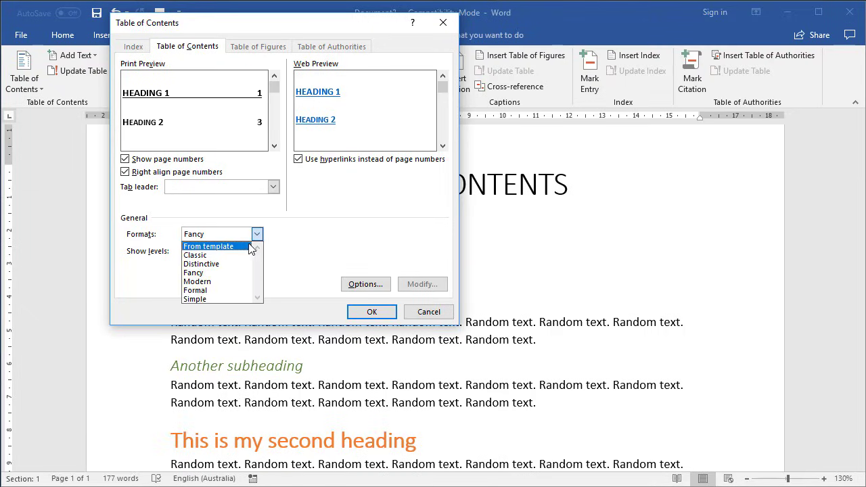
click(224, 281)
click(257, 234)
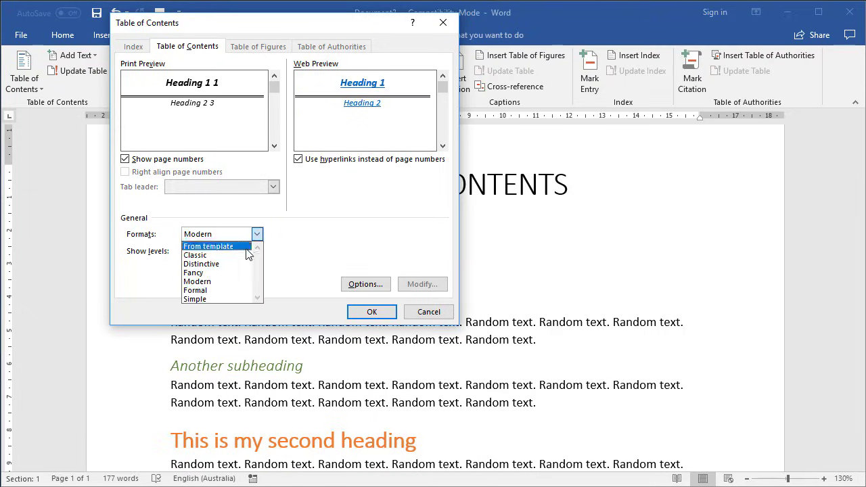
click(228, 290)
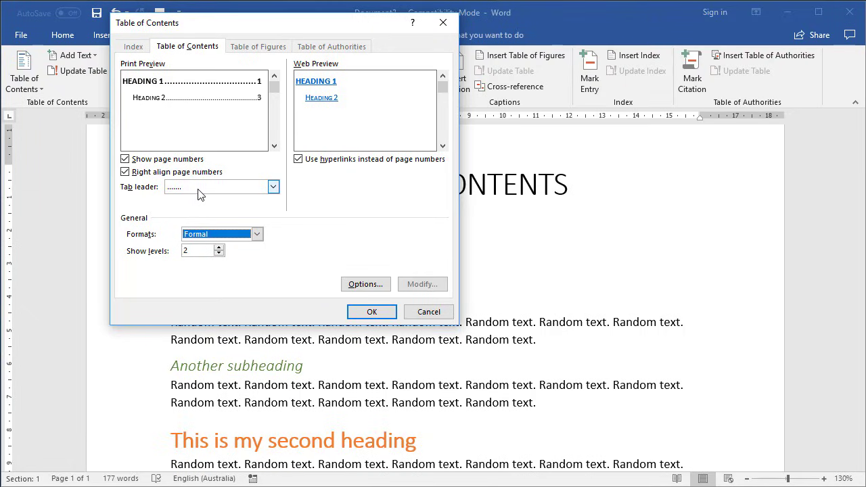
Preview the page numbers without right alignment, restore it, and insert the table of contents with the dotted tab leader.
click(272, 187)
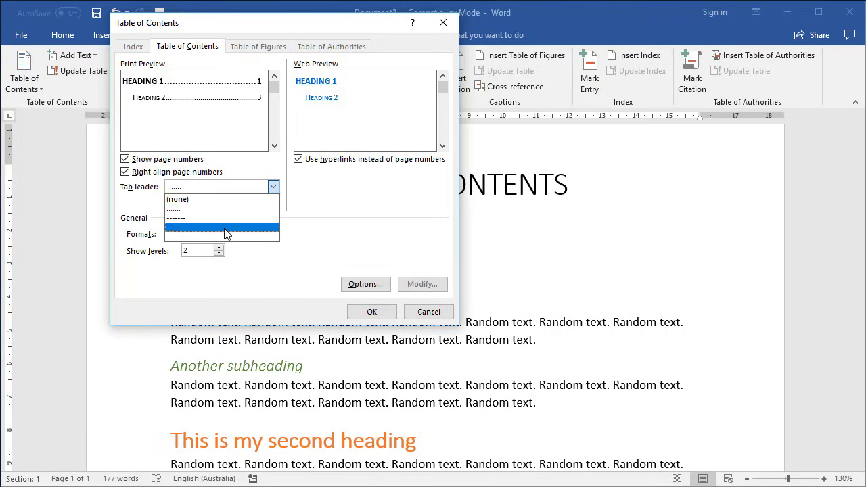
key(Escape)
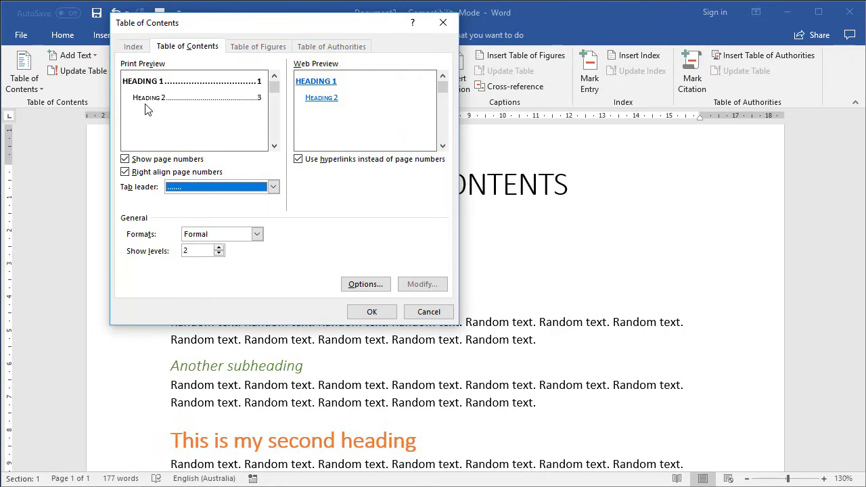
click(126, 172)
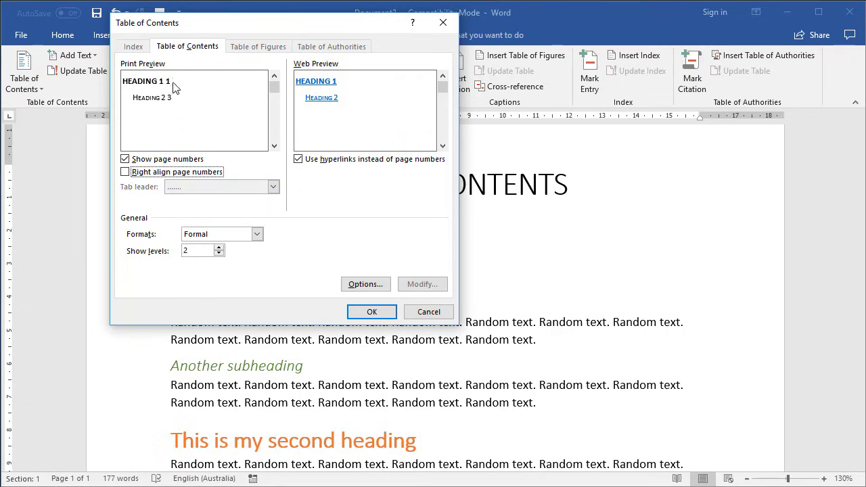
click(125, 173)
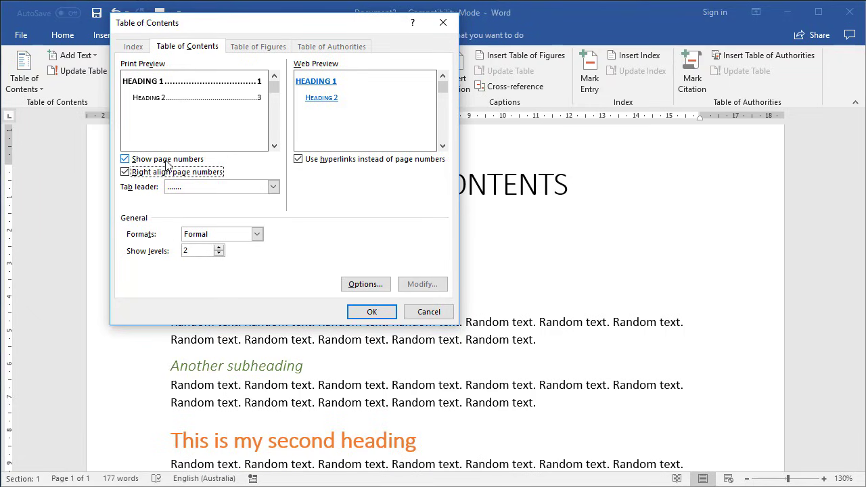
click(355, 314)
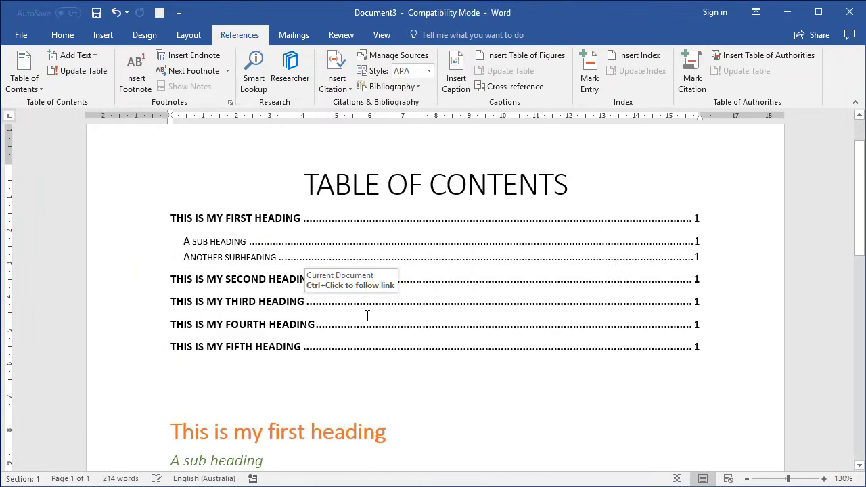
click(386, 279)
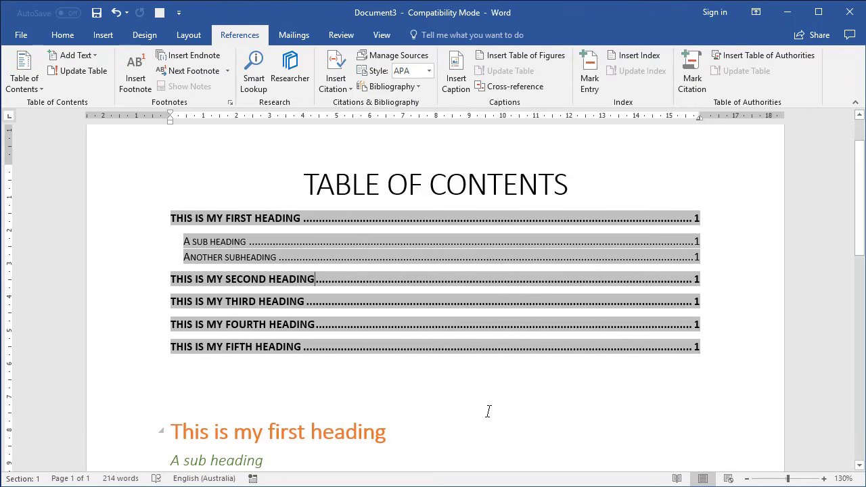
Insert page breaks before "This is my second heading" and "This is my third heading", and return to the start of the document.
scroll(490, 413, down, 3)
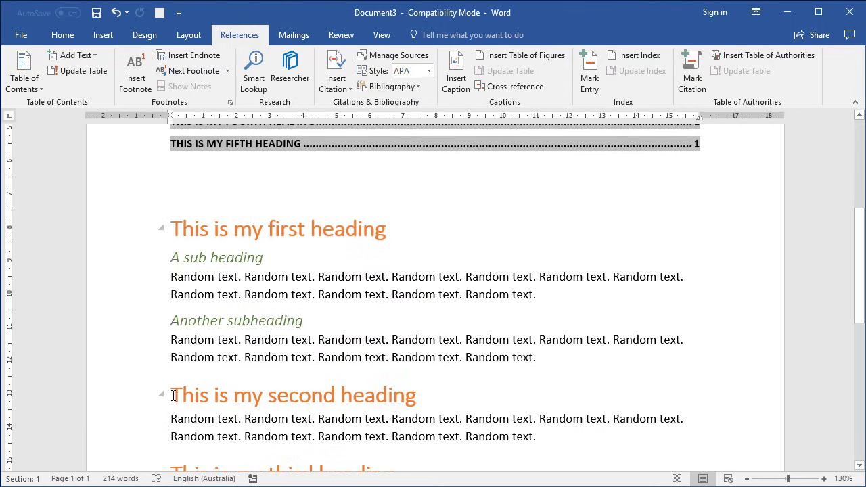
click(174, 395)
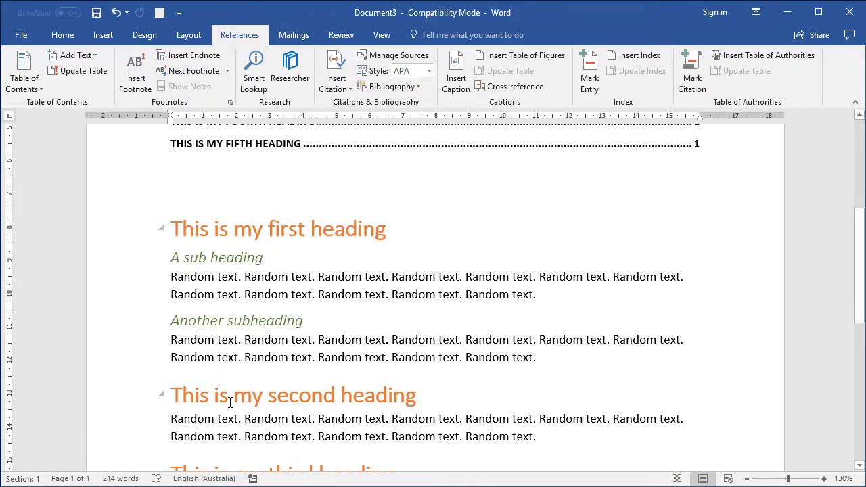
key(ctrl+Return)
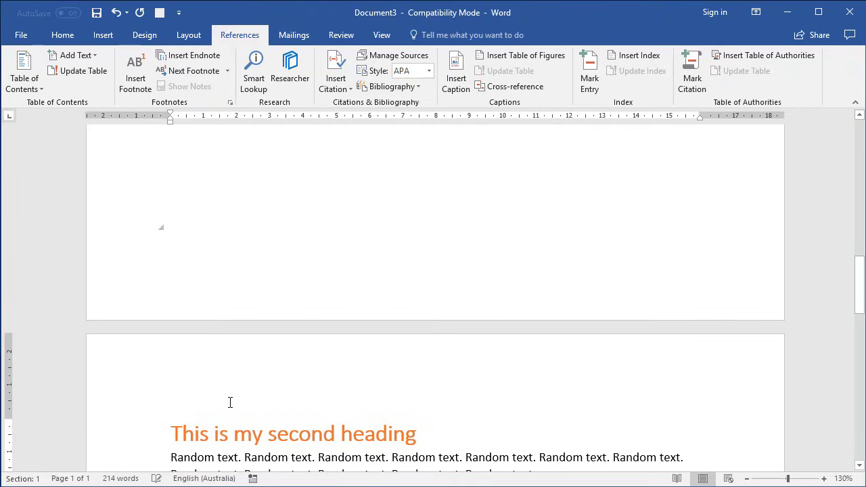
scroll(230, 405, down, 3)
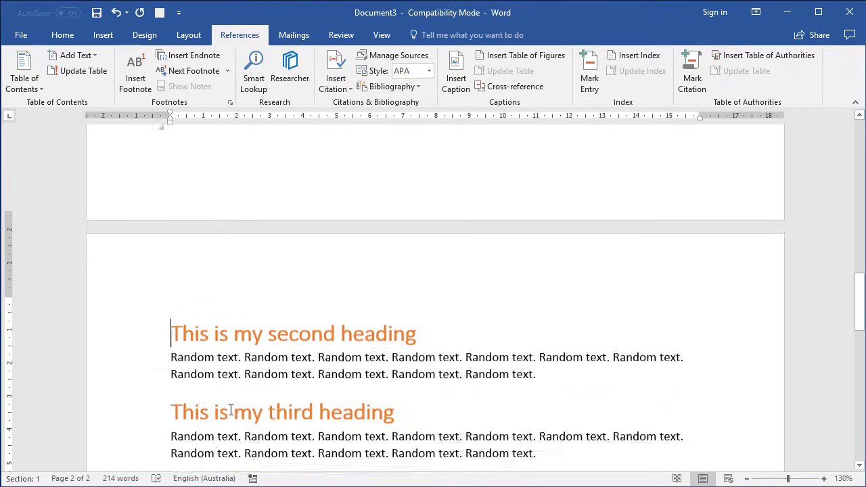
click(174, 305)
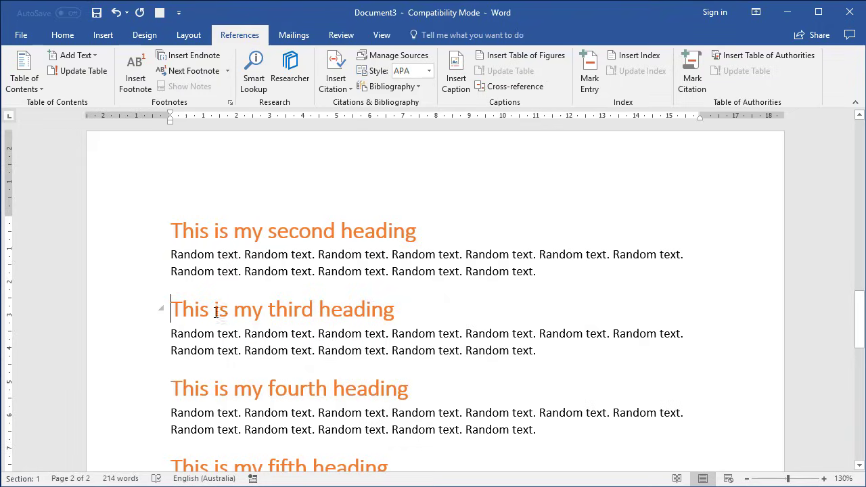
key(ctrl+Return)
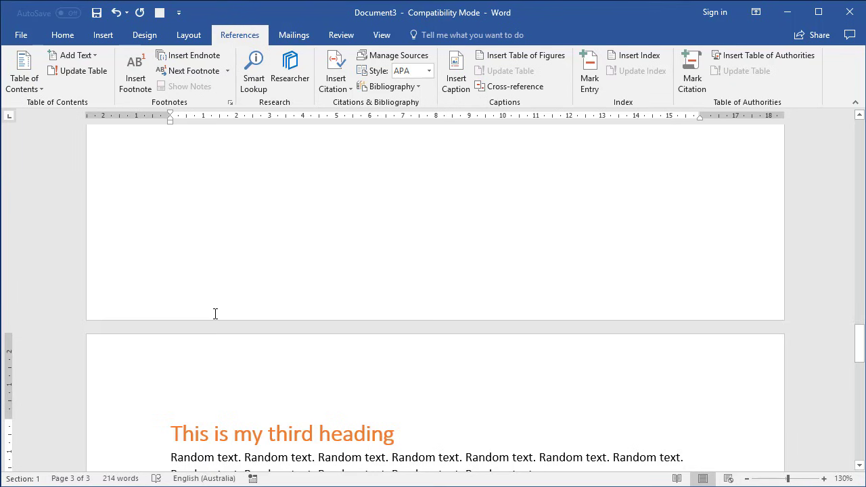
key(ctrl+Home)
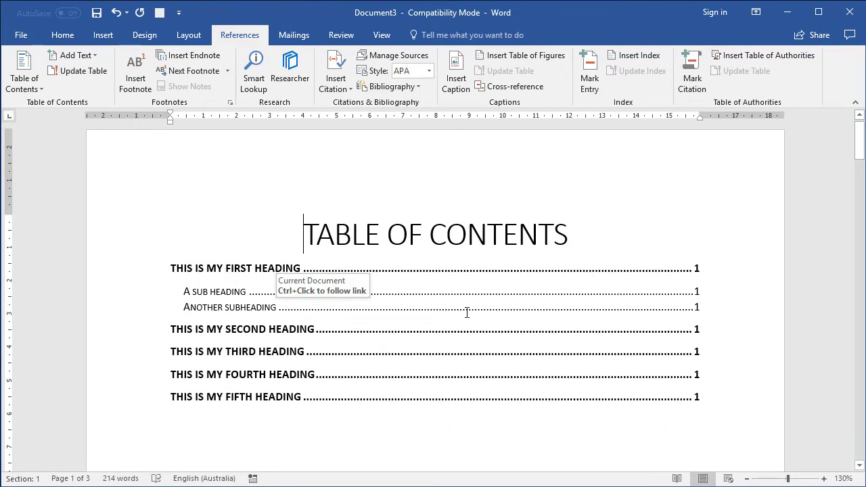
Update the entire table of contents so its entries and page numbers match the document.
click(432, 332)
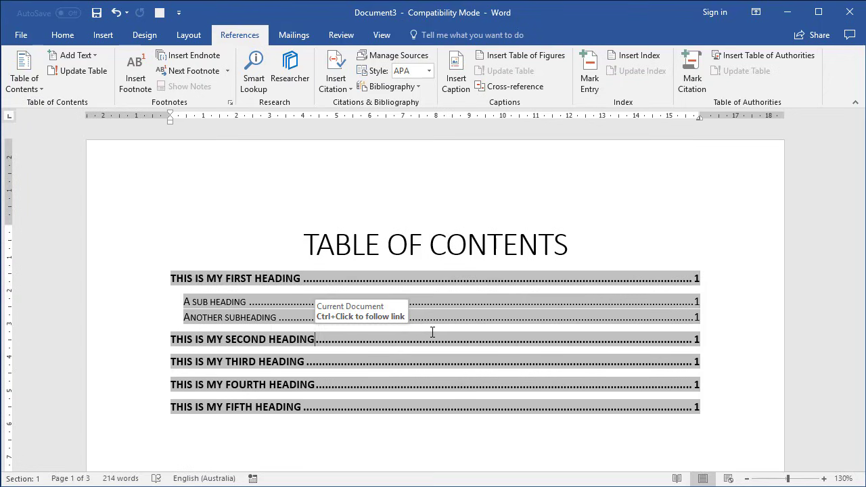
right_click(449, 333)
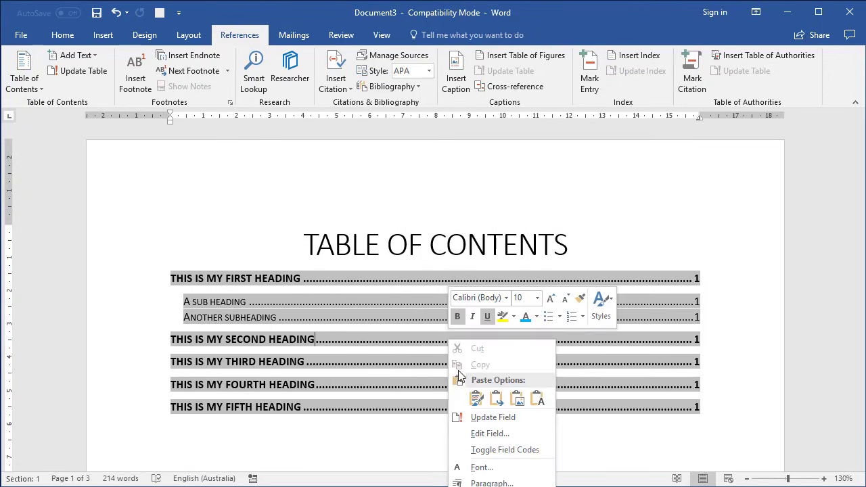
click(492, 417)
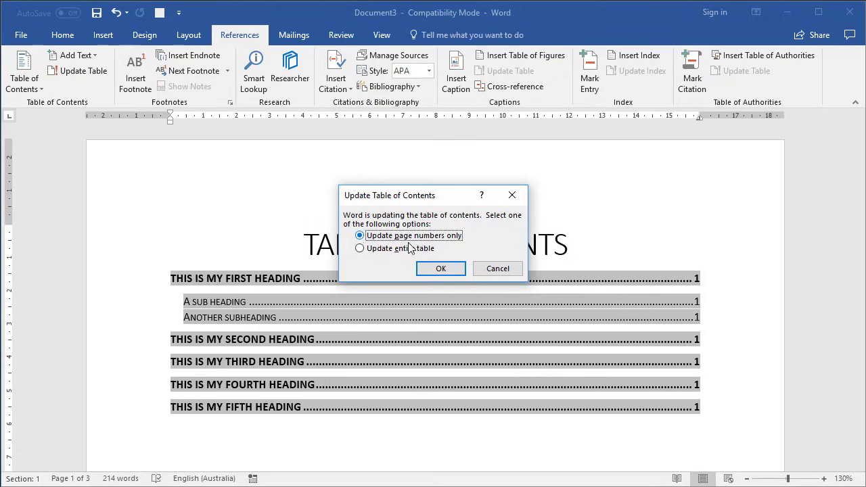
click(377, 251)
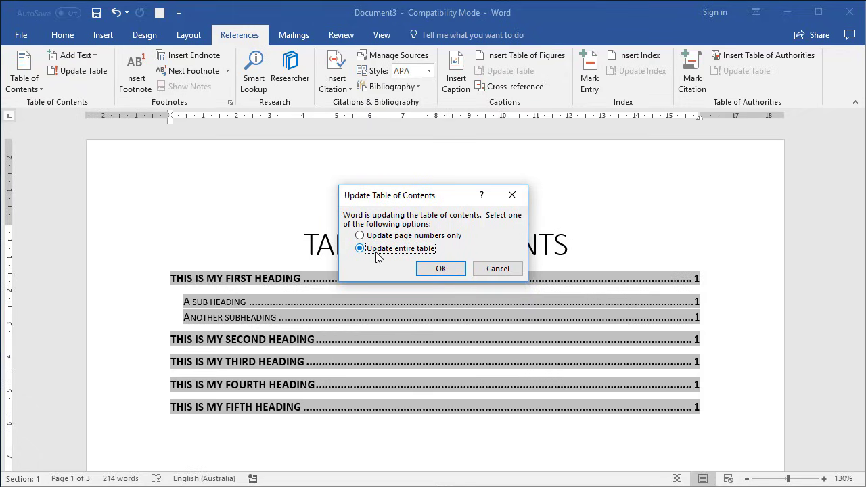
click(440, 269)
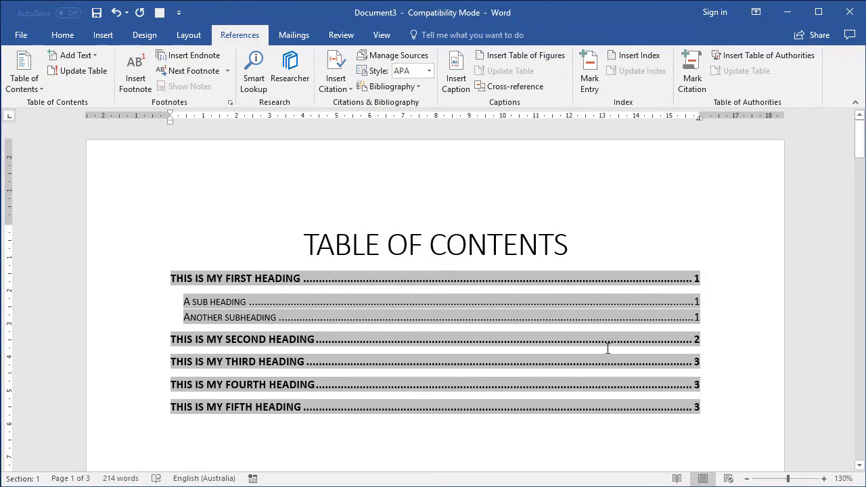
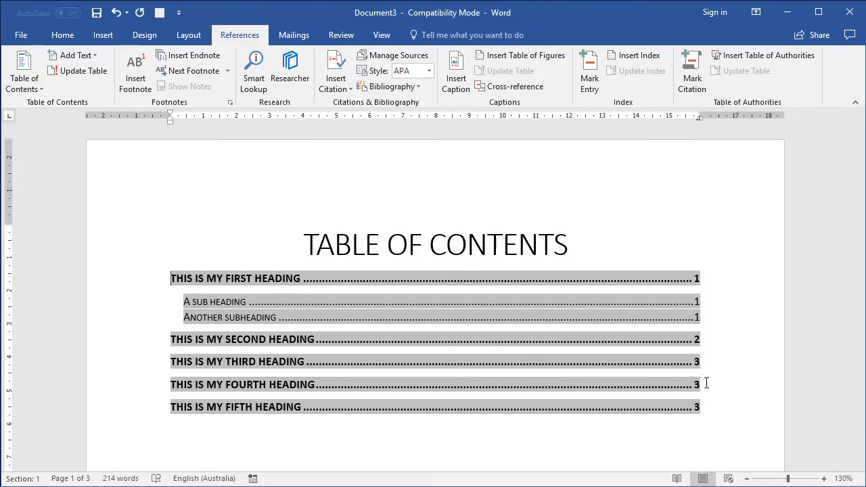
Open the style Organizer through Manage Styles and copy the style "My new style" from Document3 to the Normal.dotm global template.
click(60, 36)
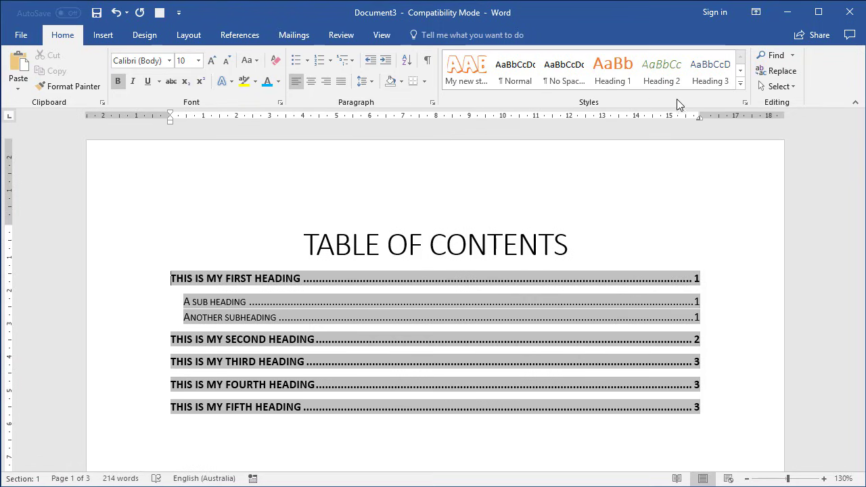
click(747, 105)
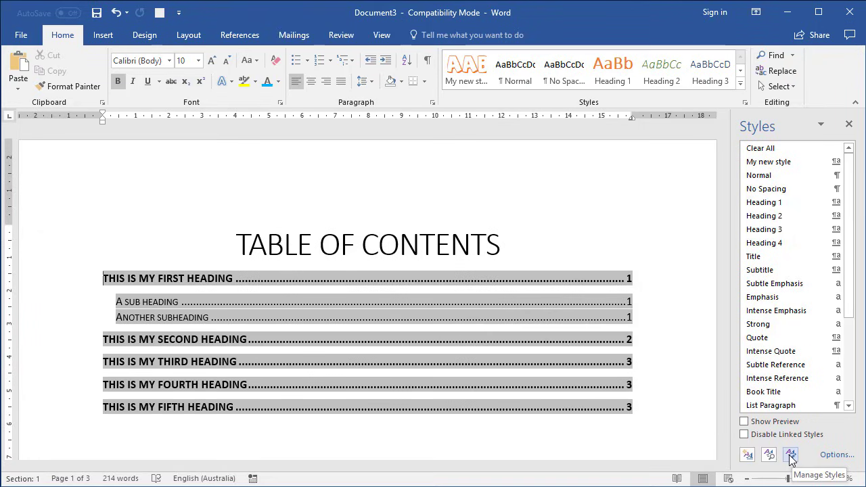
click(792, 456)
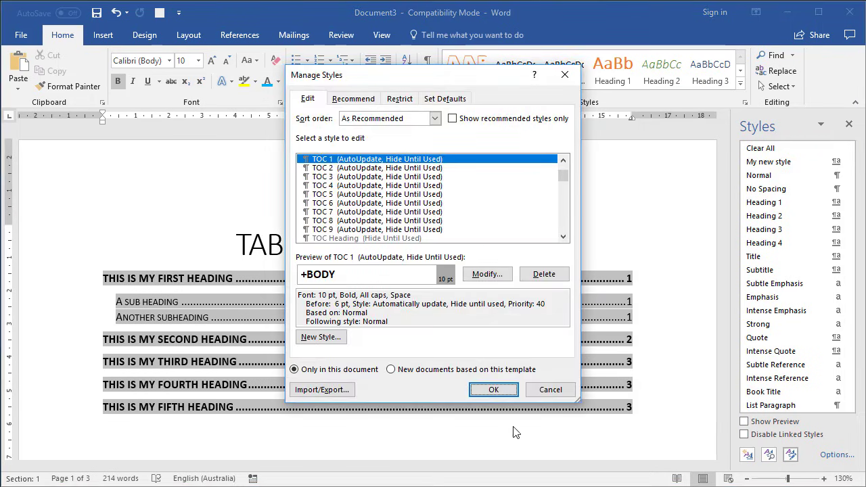
click(336, 390)
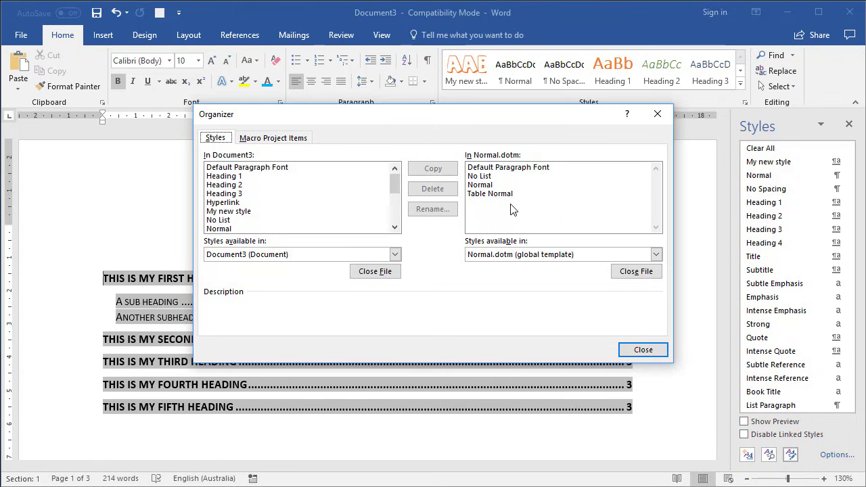
drag(226, 176, 232, 196)
click(242, 213)
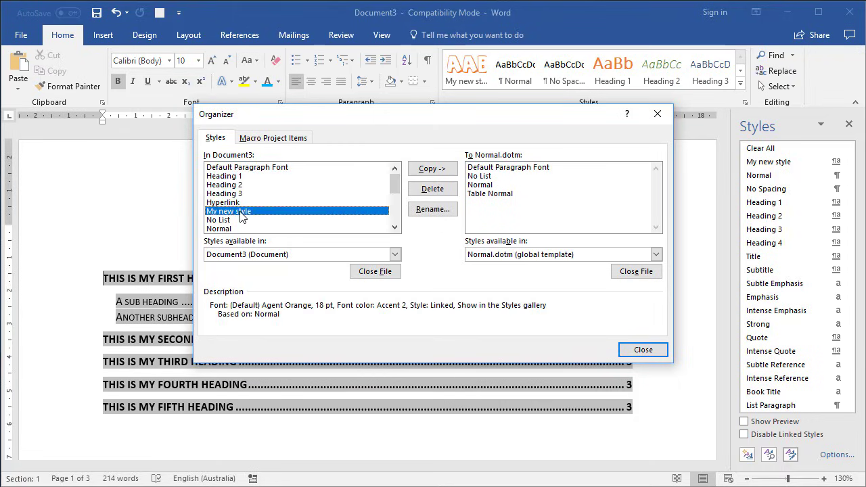
click(438, 170)
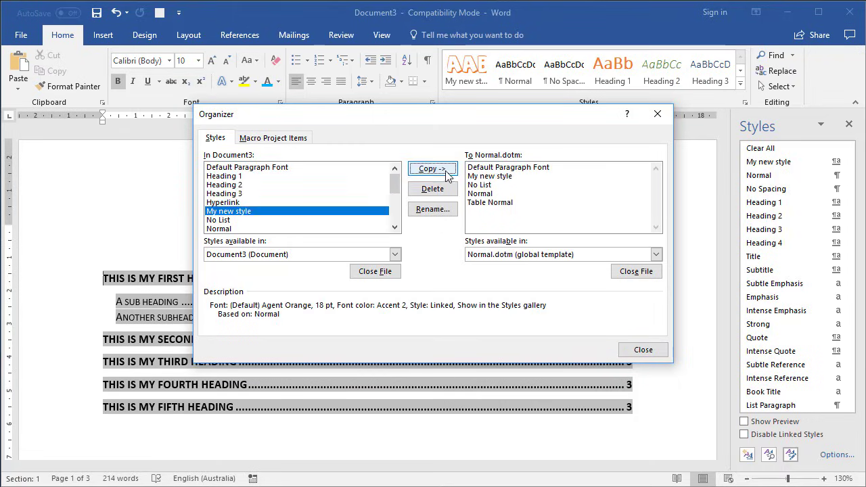